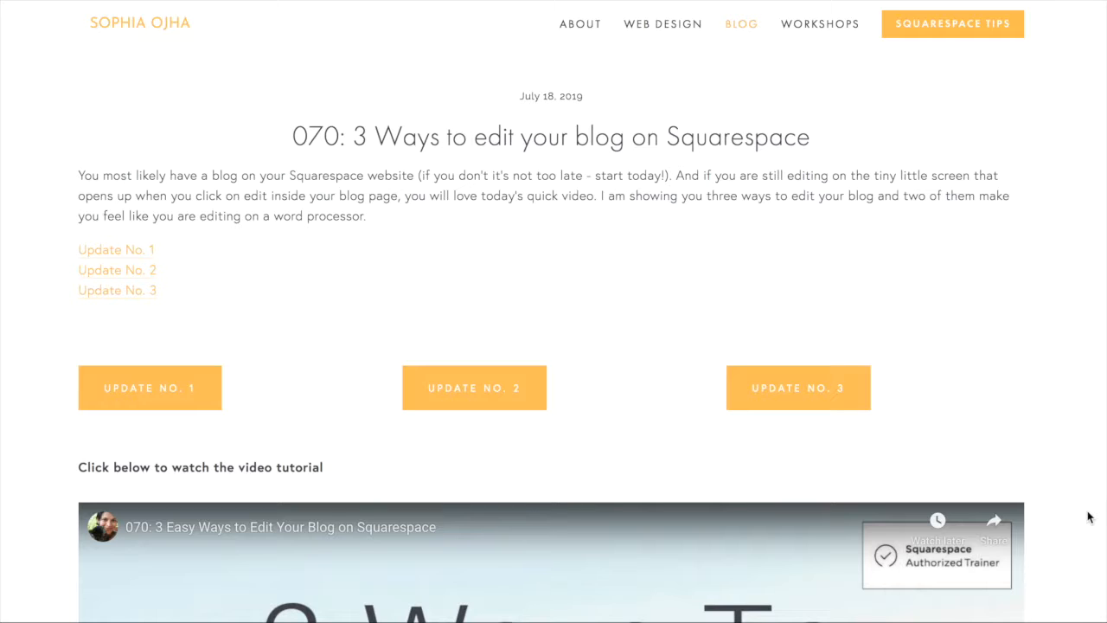
scroll(1101, 563, "down", 3)
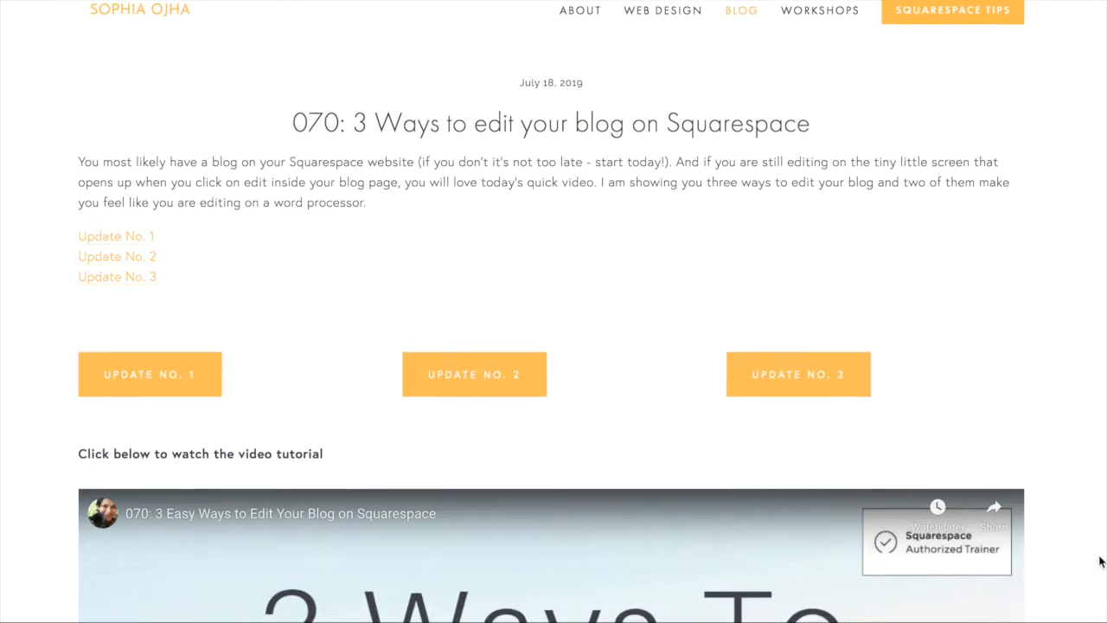
scroll(1101, 562, "down", 3)
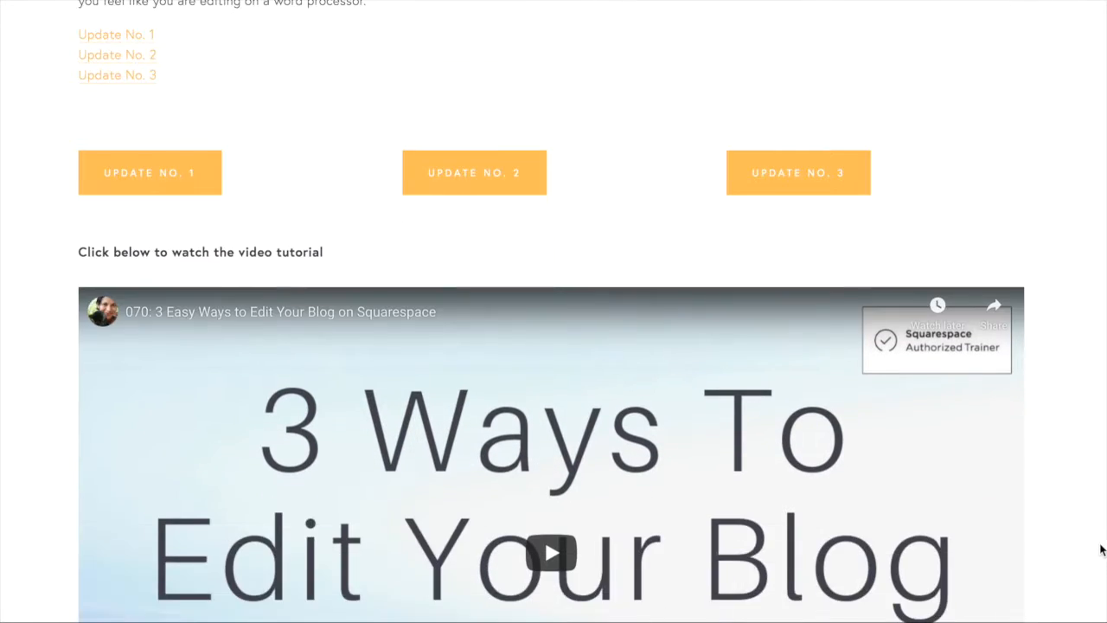
scroll(1101, 562, "down", 3)
scroll(1102, 563, "down", 4)
scroll(1102, 554, "down", 3)
scroll(1102, 550, "down", 3)
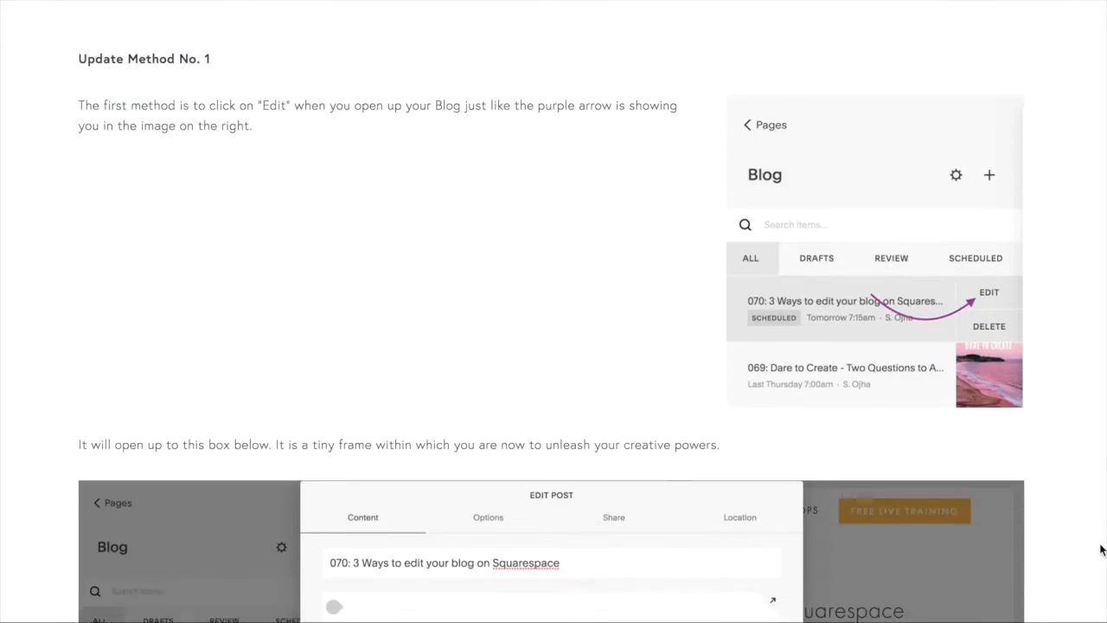
scroll(1101, 550, "down", 3)
scroll(1101, 551, "down", 3)
scroll(1101, 550, "down", 3)
scroll(1102, 550, "down", 3)
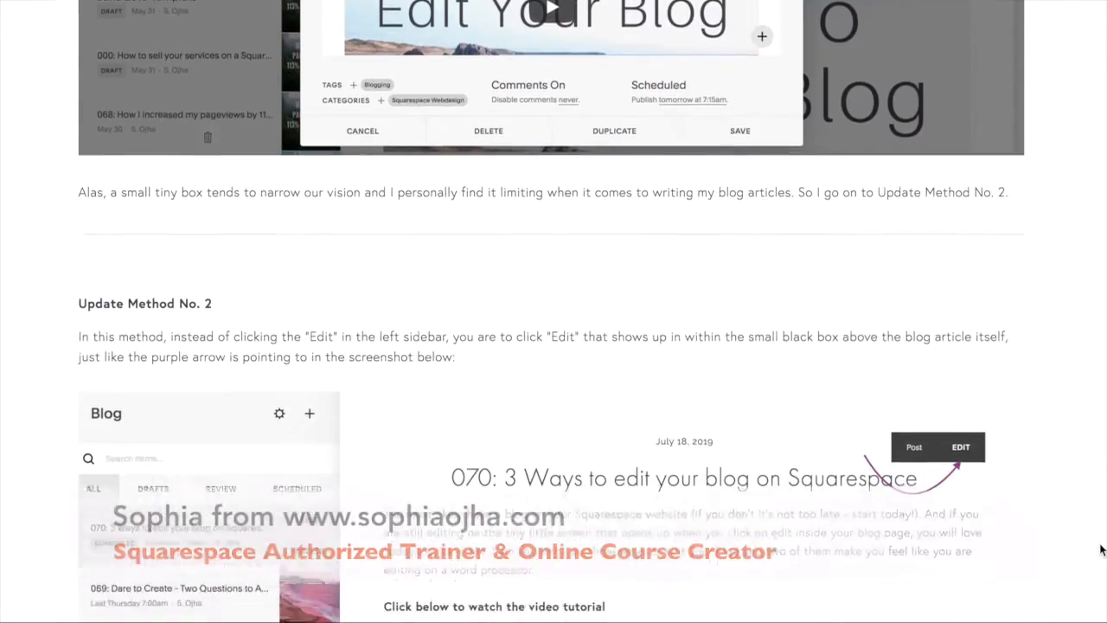
scroll(1101, 550, "down", 3)
scroll(1101, 551, "down", 3)
scroll(1101, 550, "down", 3)
scroll(1102, 550, "down", 3)
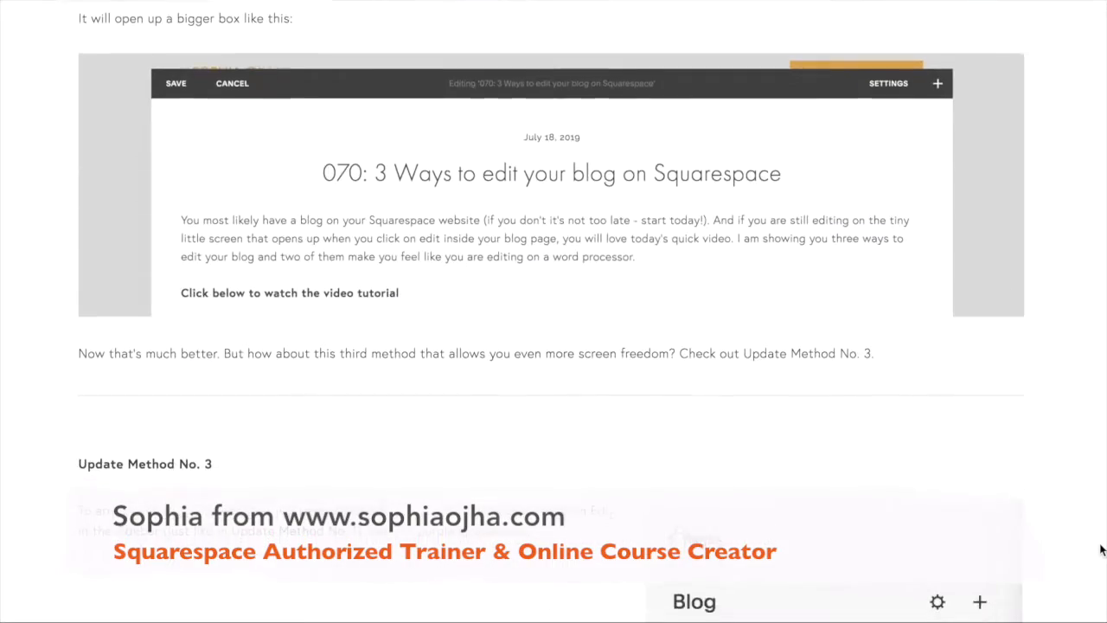
scroll(1101, 550, "down", 3)
scroll(1102, 551, "down", 3)
scroll(1101, 550, "down", 3)
scroll(1102, 550, "down", 3)
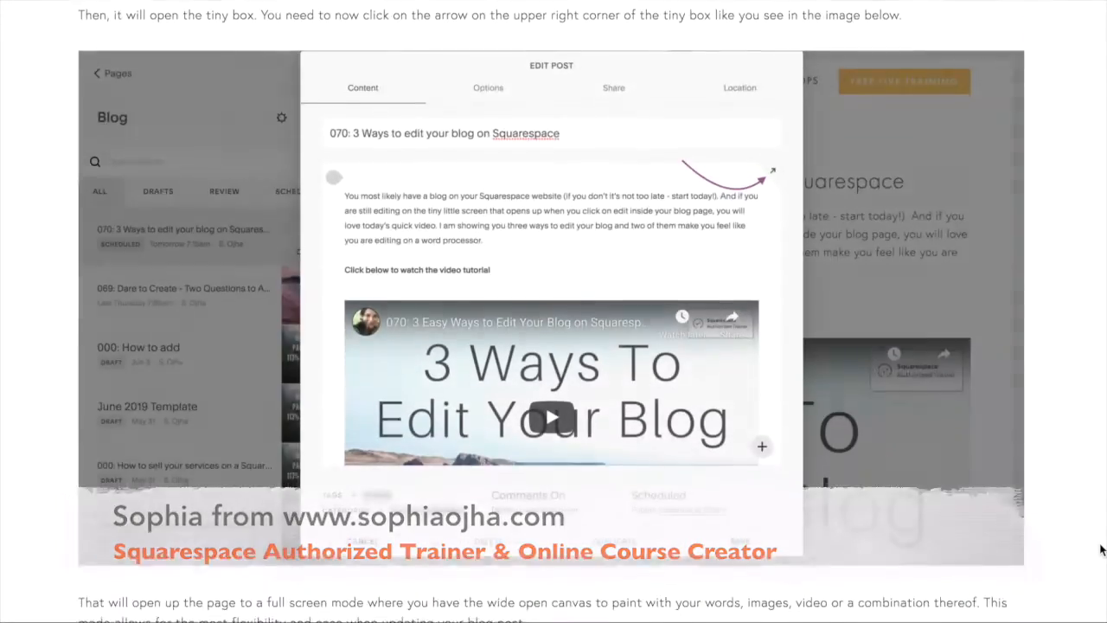
scroll(1102, 550, "down", 3)
scroll(1101, 550, "down", 3)
scroll(1101, 550, "down", 3)
scroll(1101, 550, "down", 3)
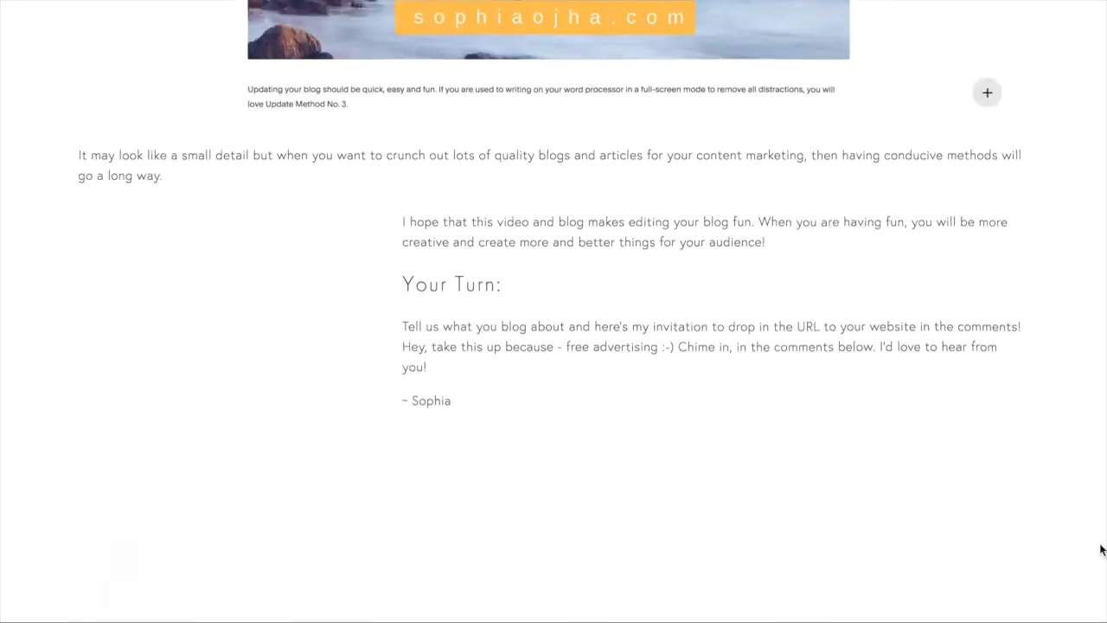
scroll(1101, 550, "down", 3)
Test the Update No. 1, 2 and 3 text links jump to their matching Update Method headings
key("Home")
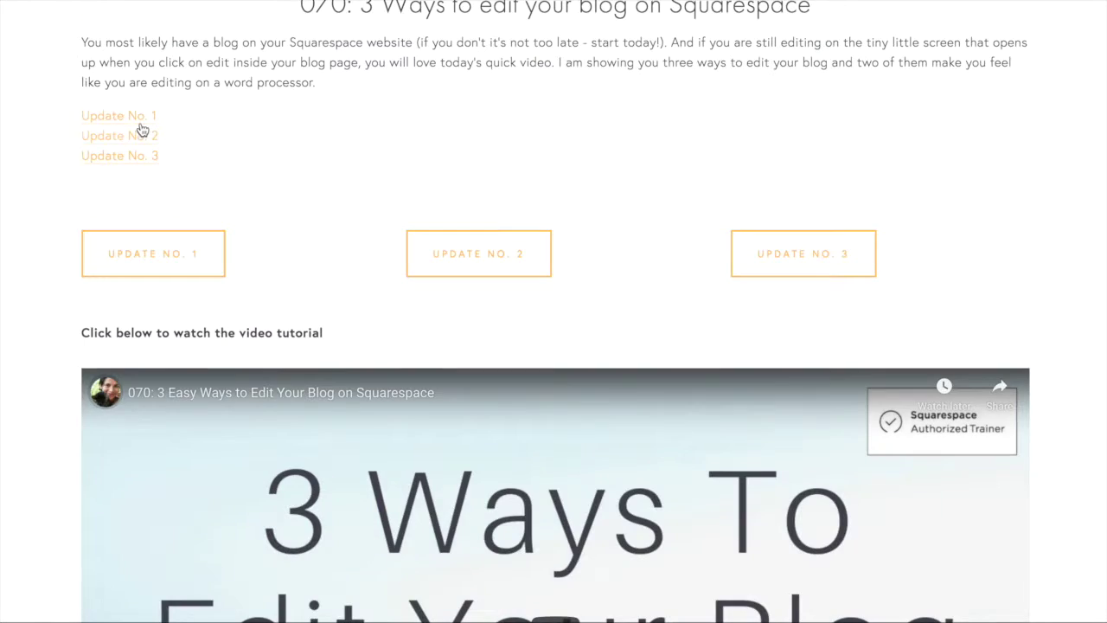
left_click(118, 244)
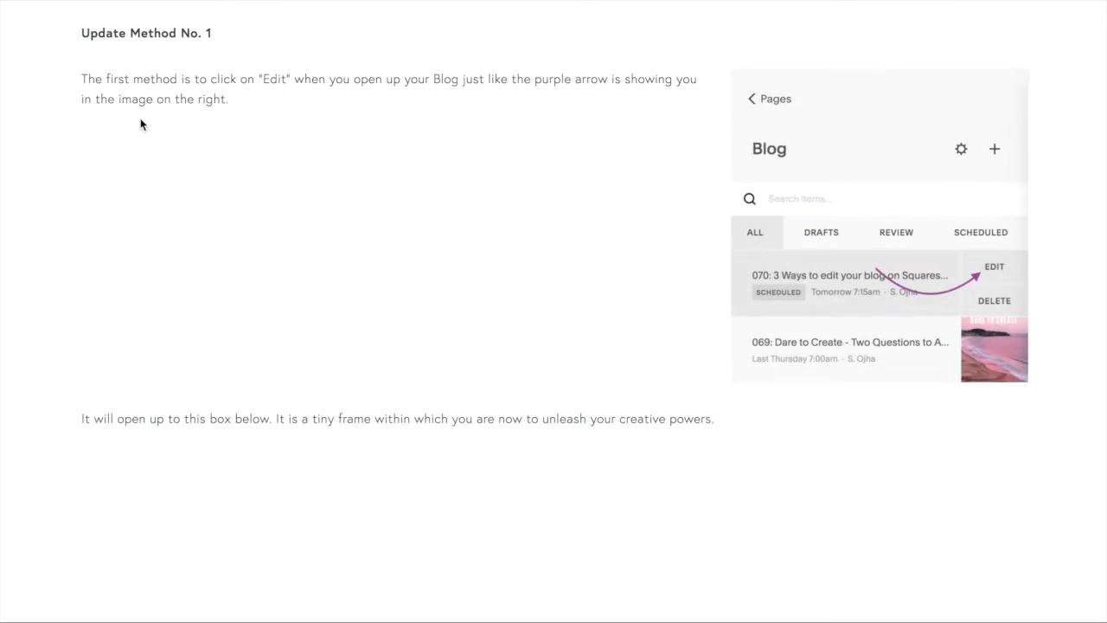
scroll(140, 118, "down", 5)
scroll(140, 118, "down", 5)
scroll(140, 118, "down", 5)
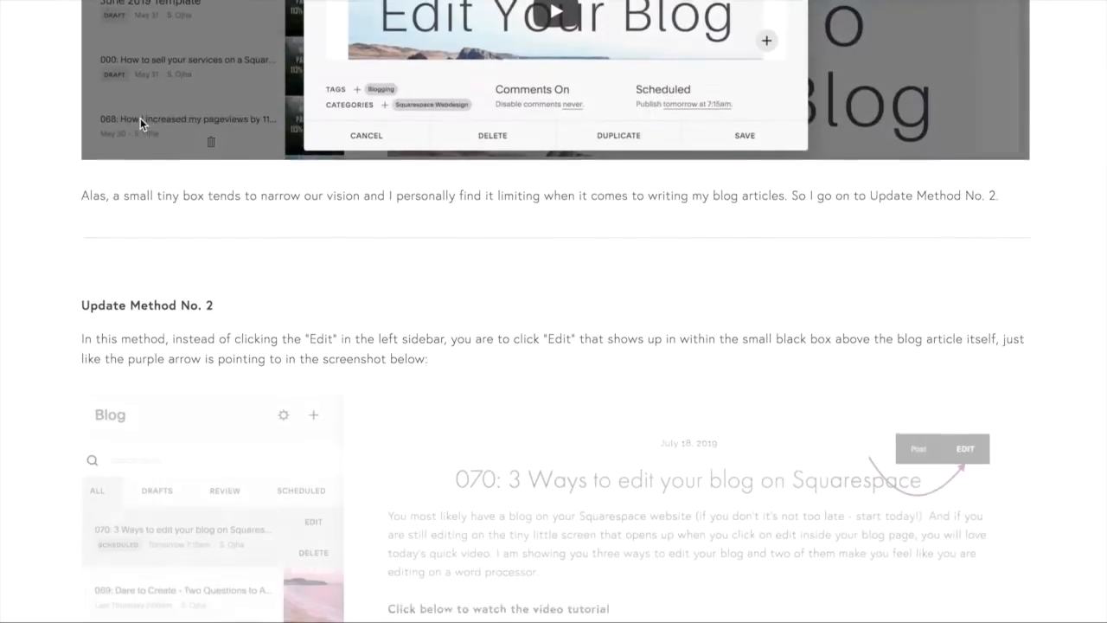
scroll(140, 118, "down", 3)
scroll(140, 118, "up", 5)
scroll(140, 173, "up", 5)
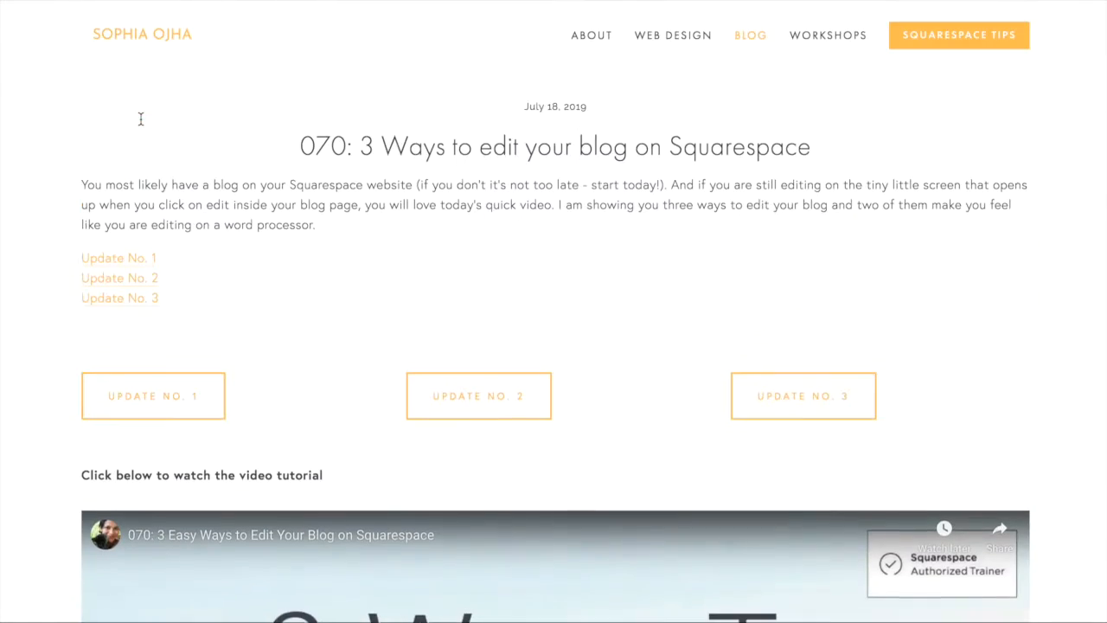
scroll(143, 259, "up", 3)
left_click(120, 267)
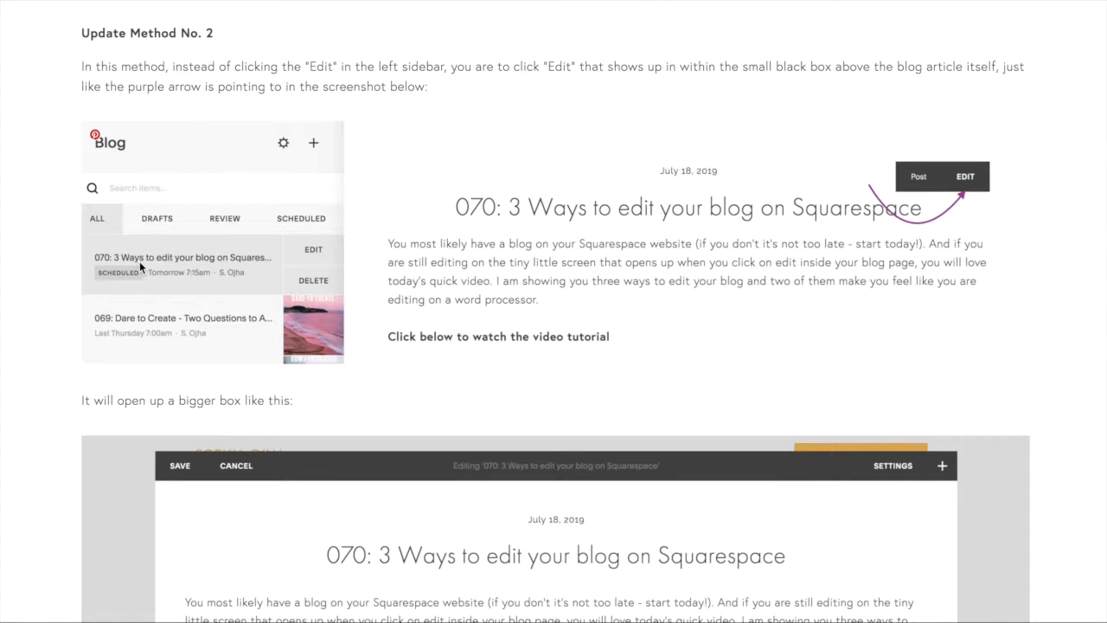
left_click_drag(81, 33, 223, 36)
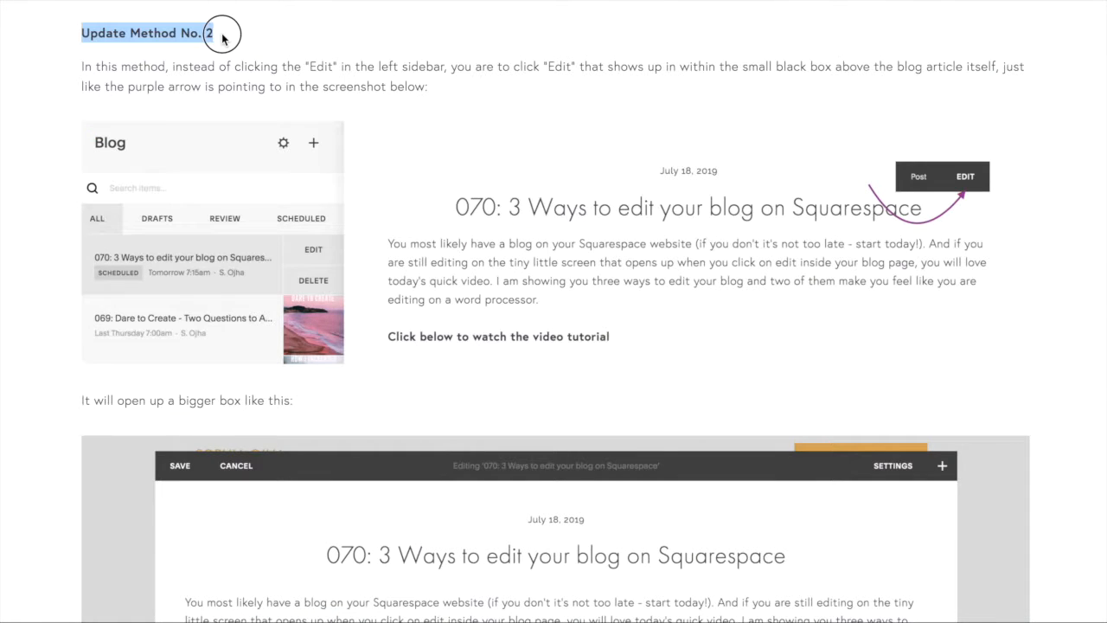
scroll(221, 173, "up", 10)
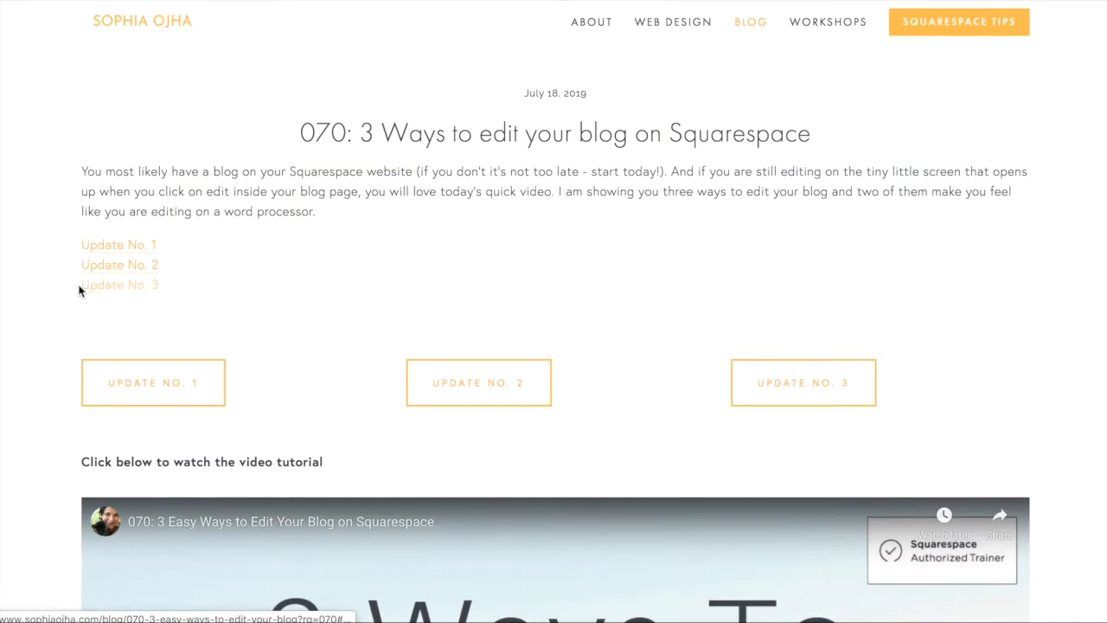
left_click(110, 285)
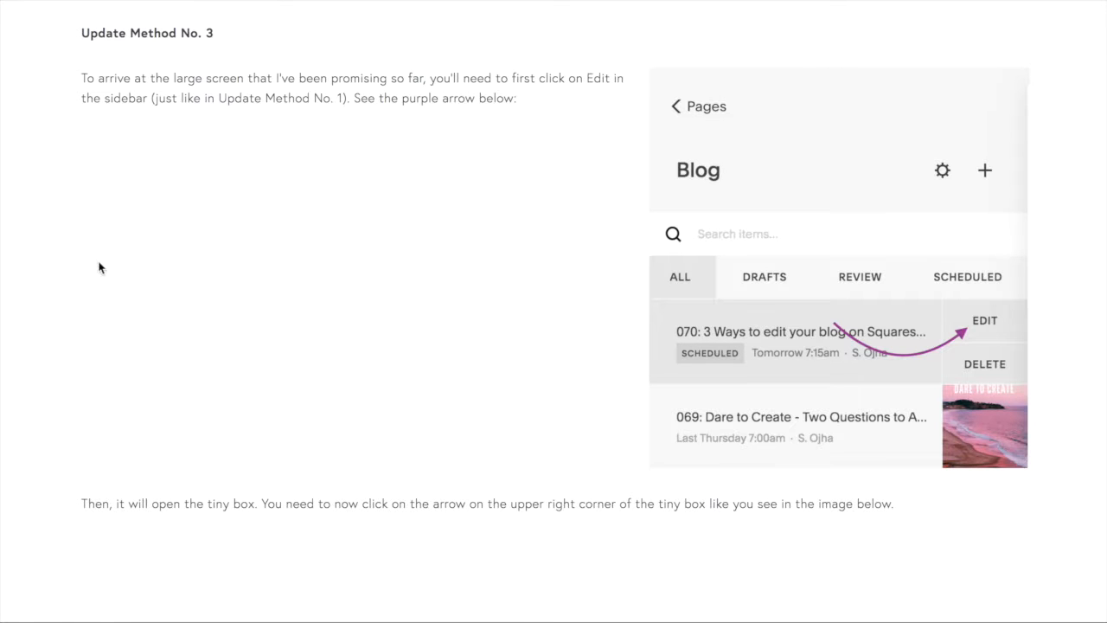
left_click_drag(81, 33, 222, 35)
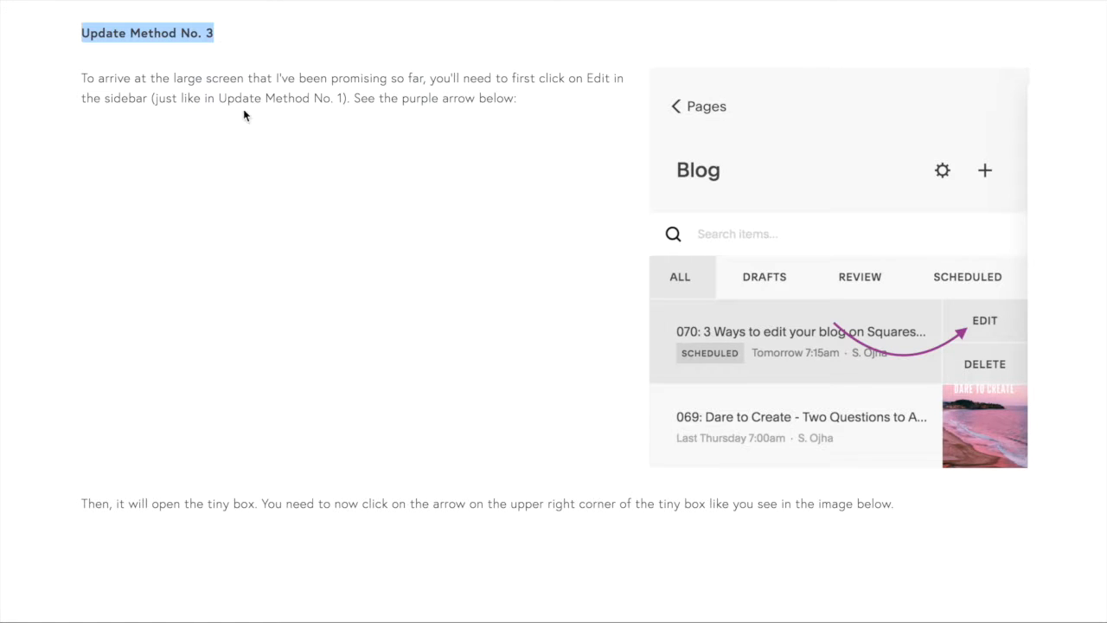
scroll(245, 115, "up", 5)
scroll(245, 115, "up", 5)
scroll(245, 115, "up", 5)
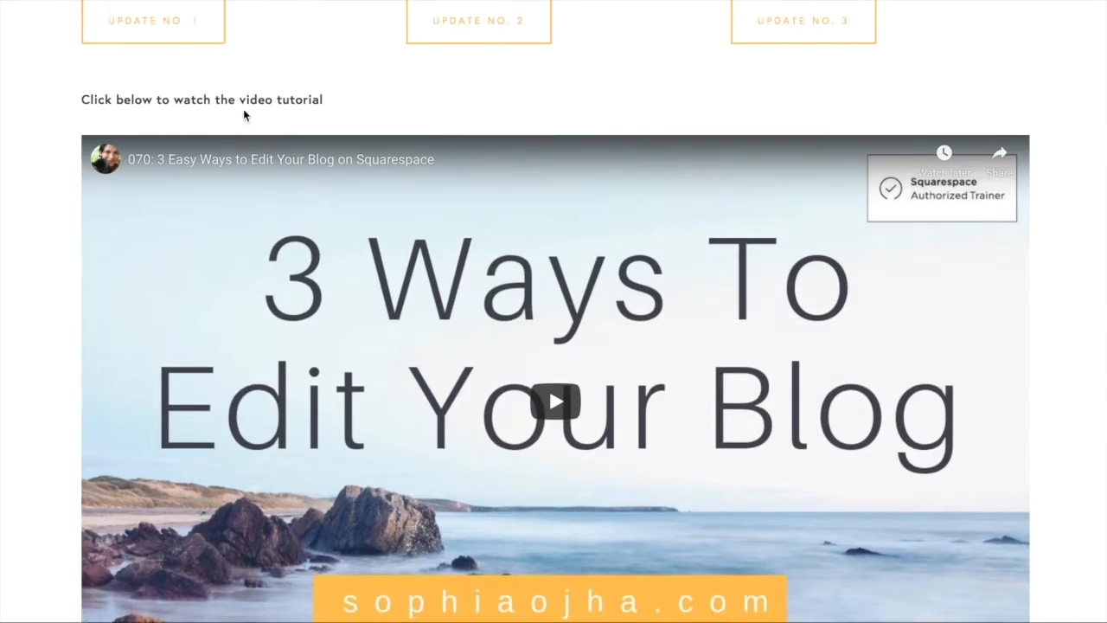
scroll(245, 115, "up", 5)
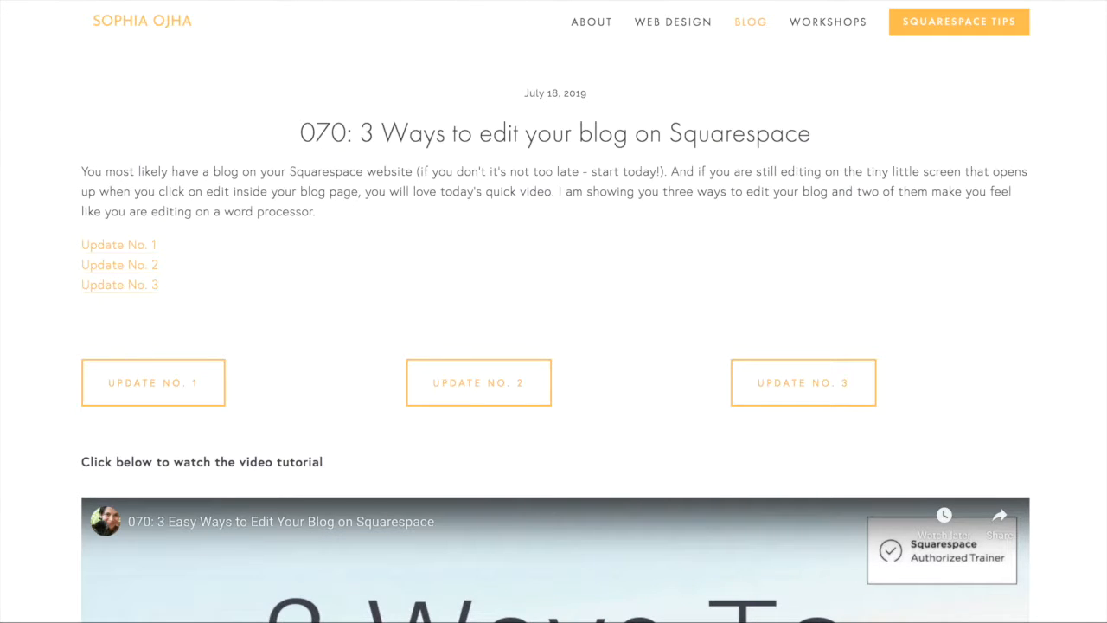
Test the three Update No. buttons jump to their anchored Update Method sections
left_click(153, 382)
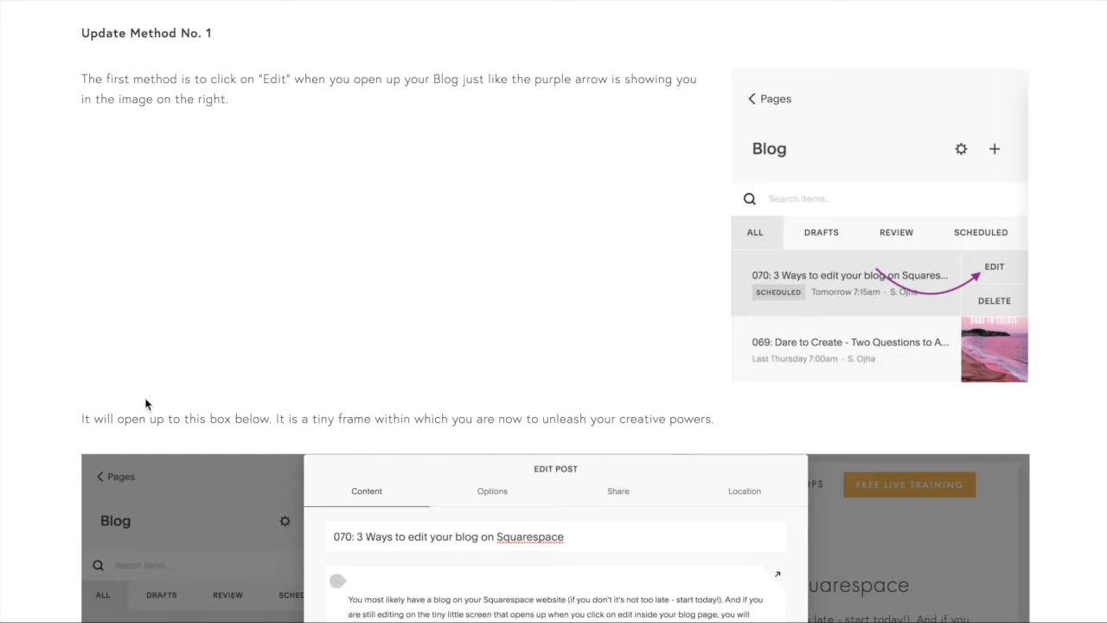
left_click_drag(82, 33, 281, 35)
left_click(281, 34)
key("alt+Left")
scroll(281, 38, "up", 5)
left_click(465, 393)
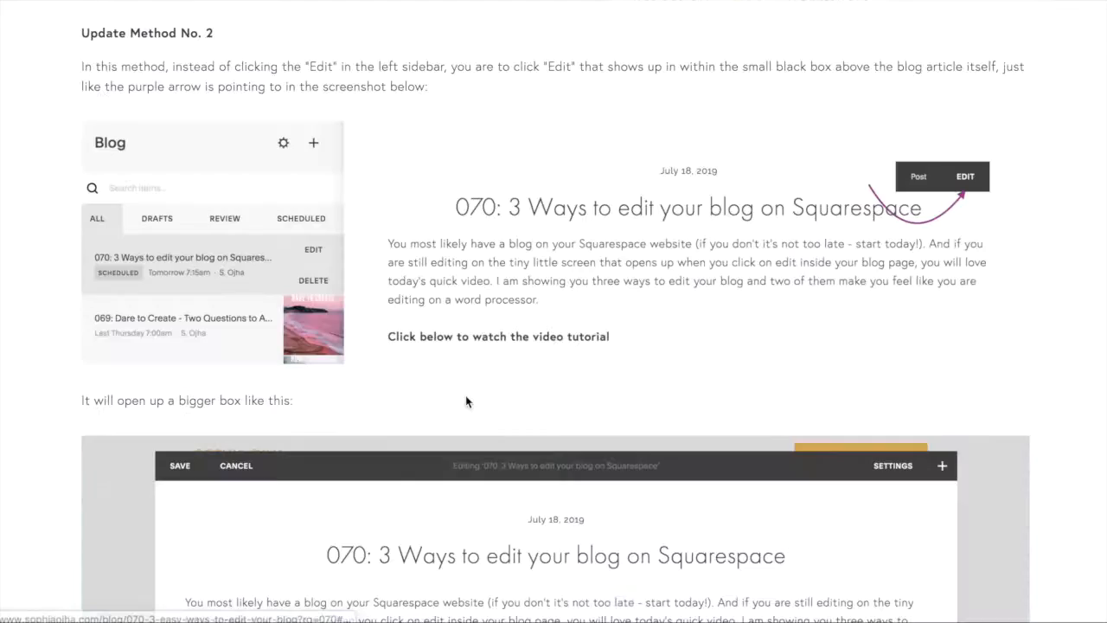
scroll(465, 401, "up", 5)
scroll(465, 401, "up", 5)
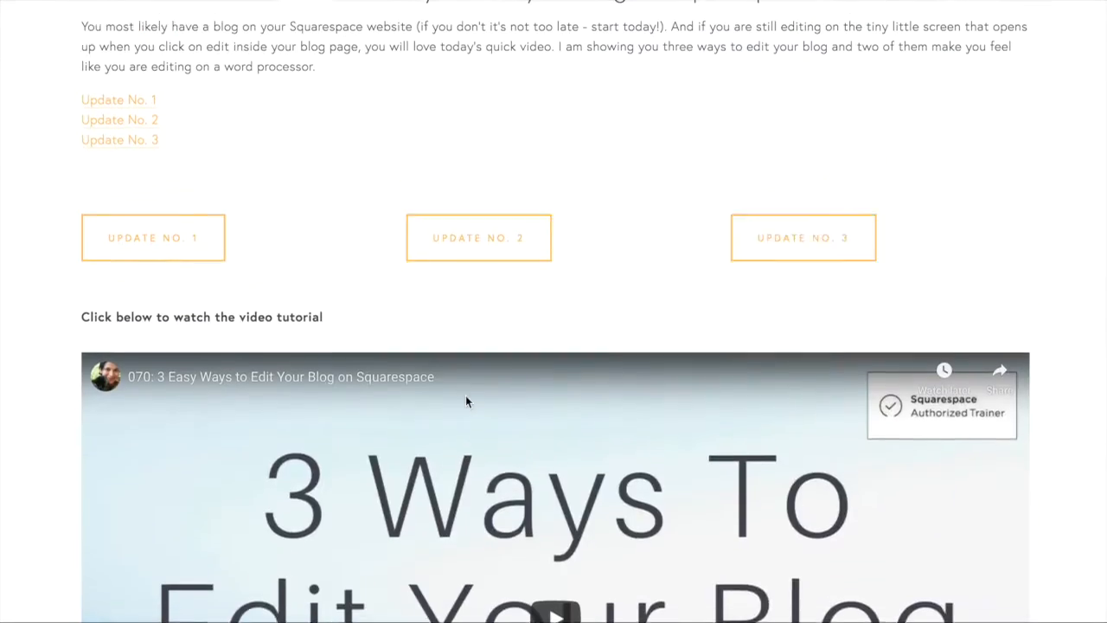
scroll(465, 401, "up", 3)
left_click(803, 385)
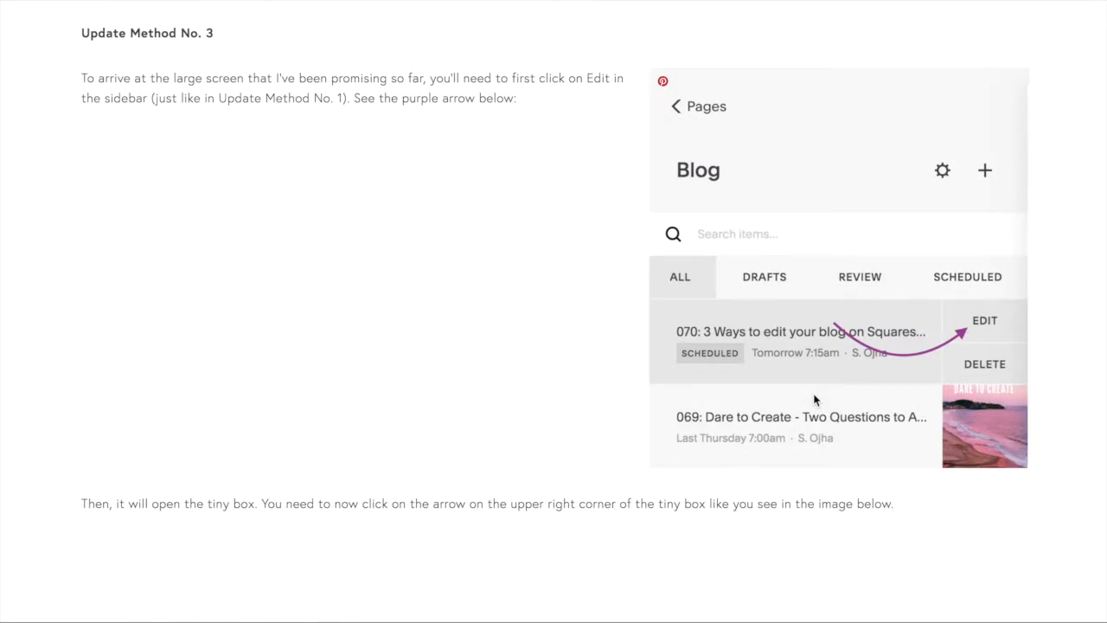
scroll(814, 400, "up", 5)
scroll(813, 399, "up", 5)
scroll(813, 400, "up", 5)
scroll(813, 400, "up", 3)
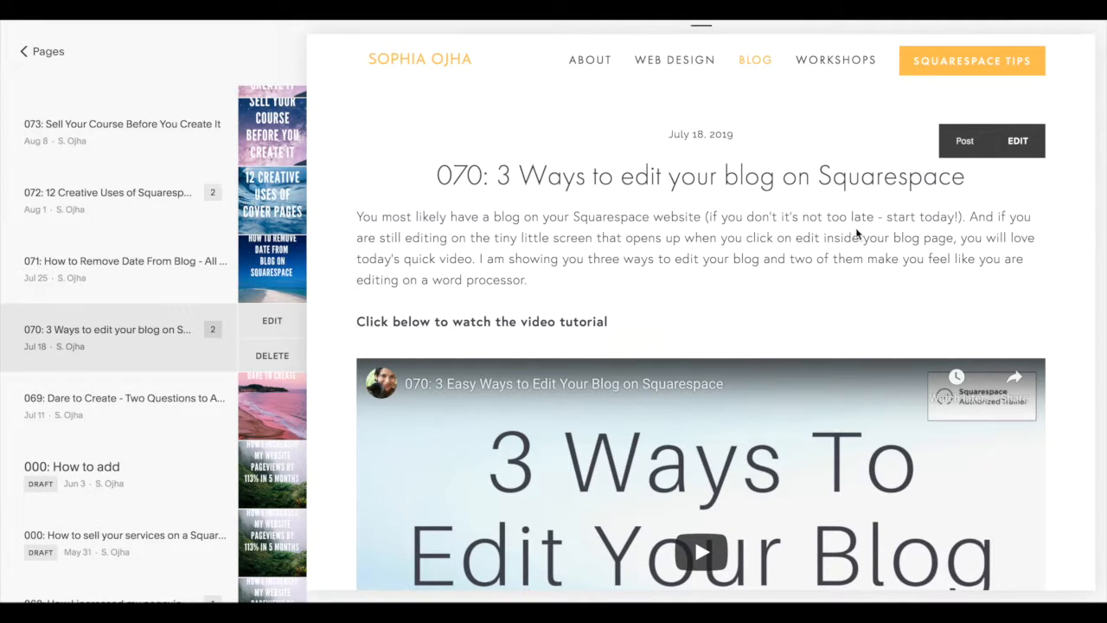
Edit the post and add Update No. 1, 2 and 3 on new lines below the intro paragraph
left_click(1021, 143)
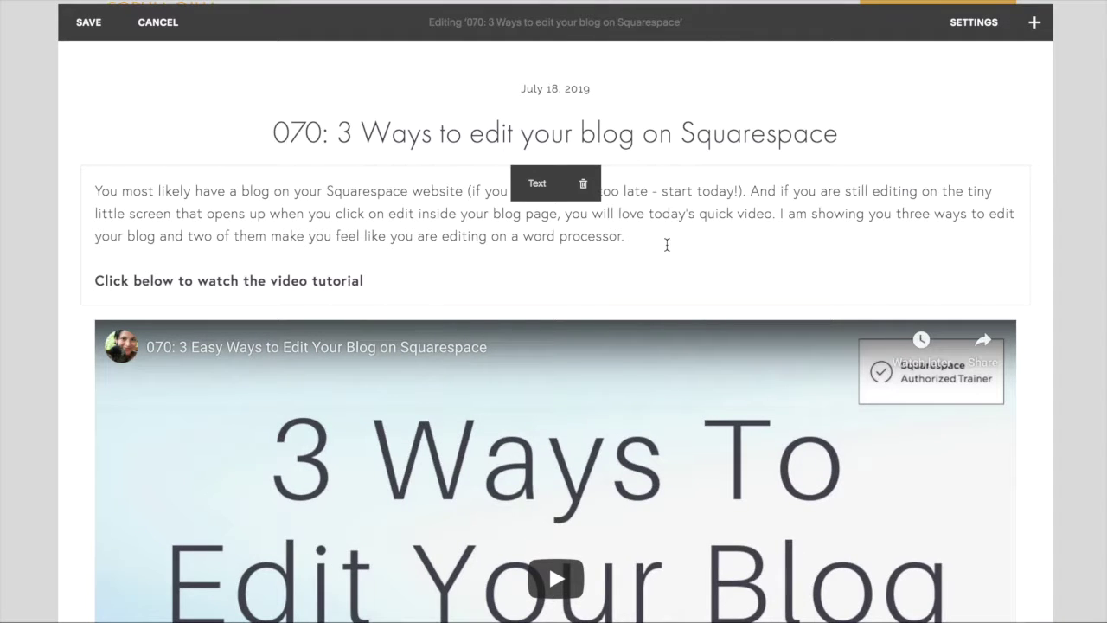
left_click(667, 247)
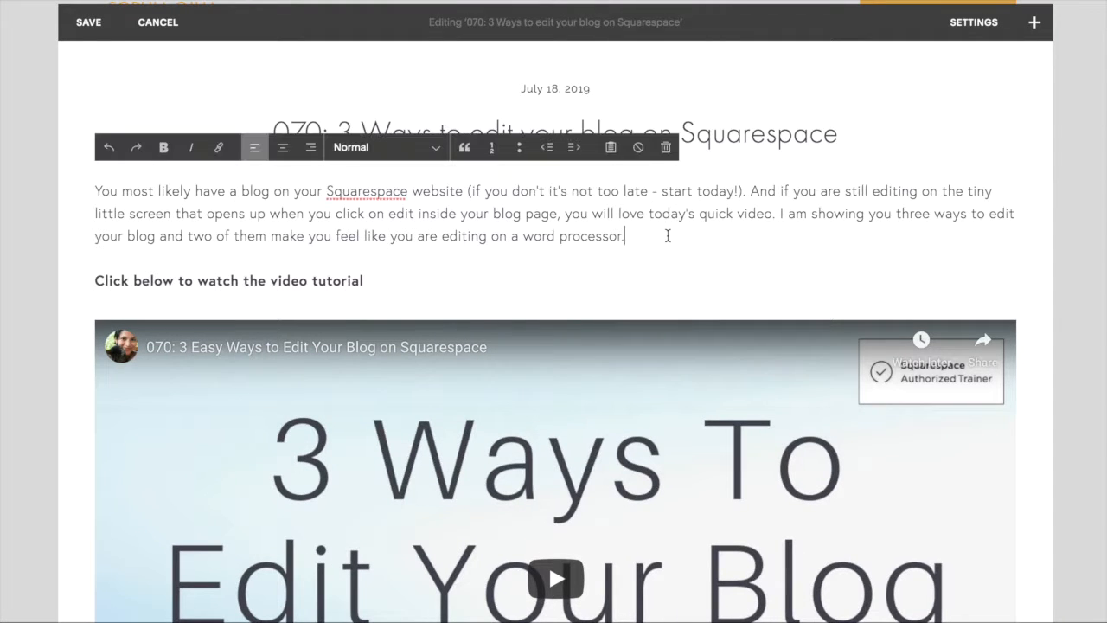
key("Return")
type("Update No. 1")
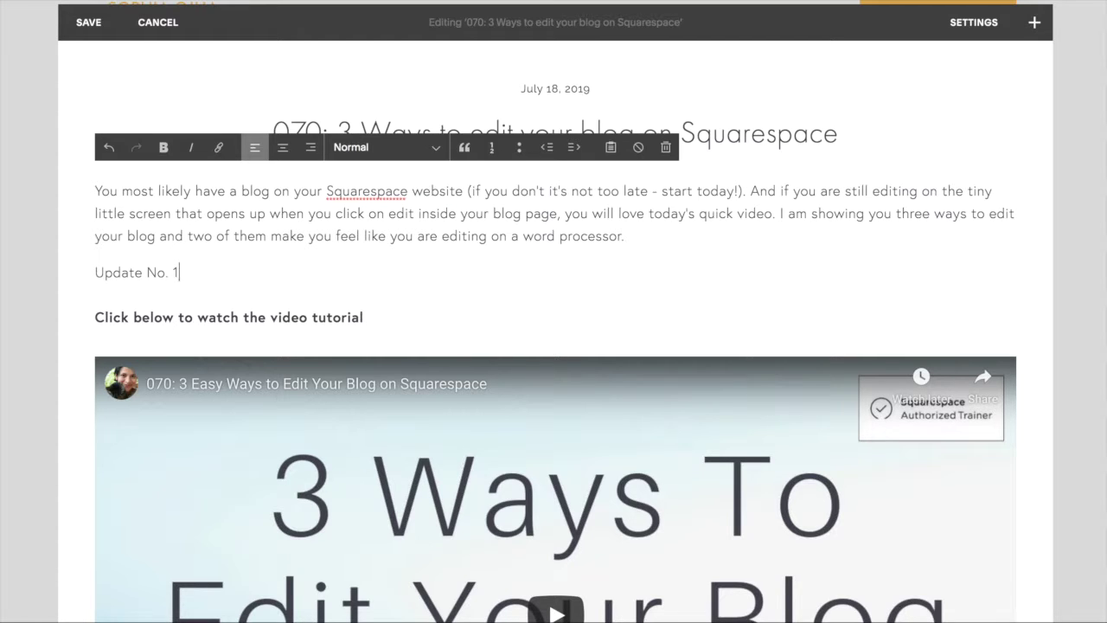
type("Update No. 2")
key("Return")
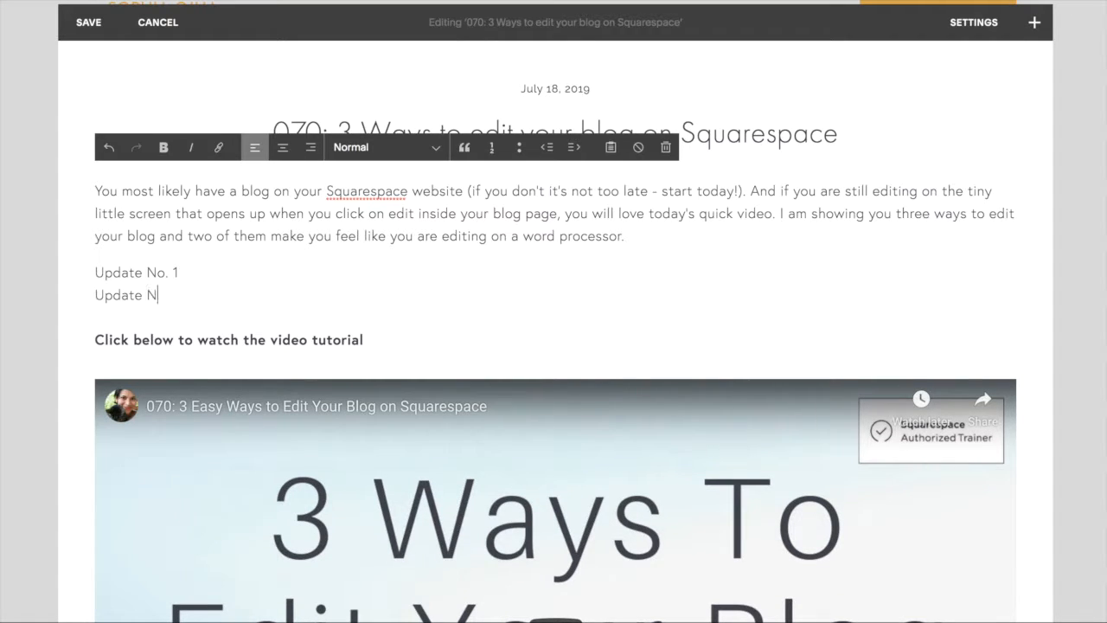
key("Return")
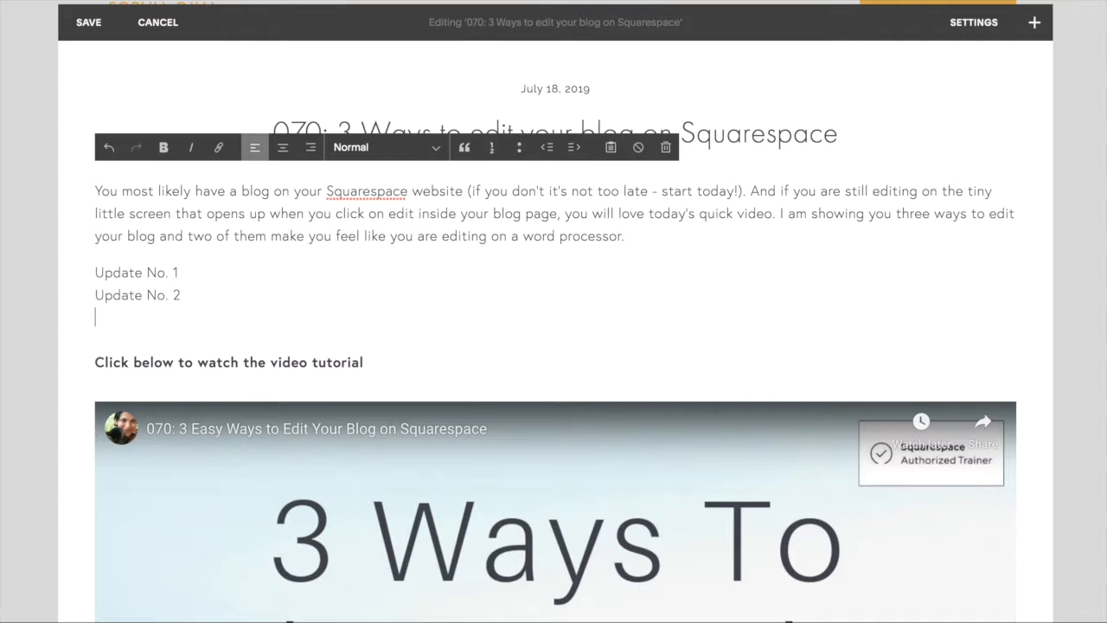
type("e No.")
type(" 3")
scroll(182, 312, "down", 2)
scroll(190, 308, "down", 5)
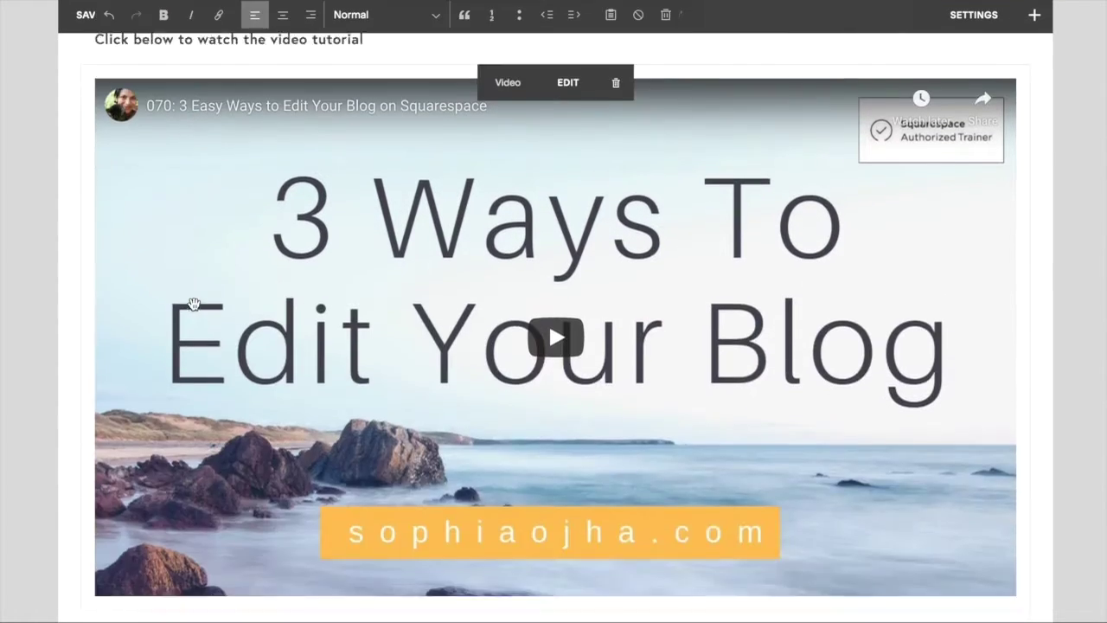
scroll(194, 302, "down", 5)
scroll(193, 303, "down", 5)
scroll(194, 303, "down", 5)
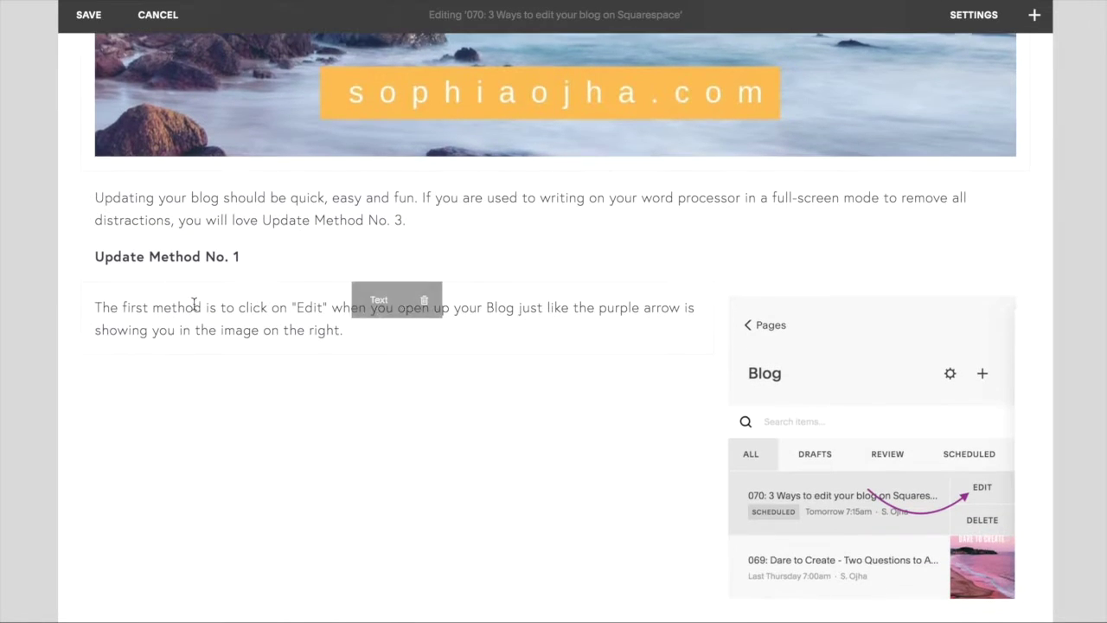
scroll(194, 303, "down", 2)
scroll(194, 304, "down", 1)
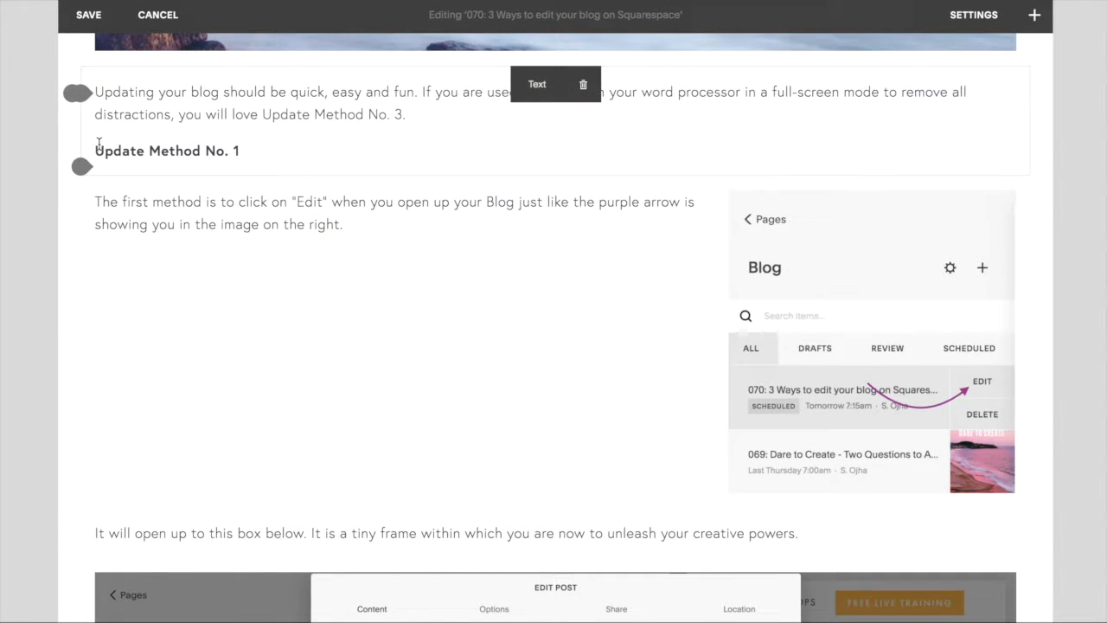
Insert a Code block below the Update Method No. 1 paragraph
mouse_move(530, 209)
left_click(81, 166)
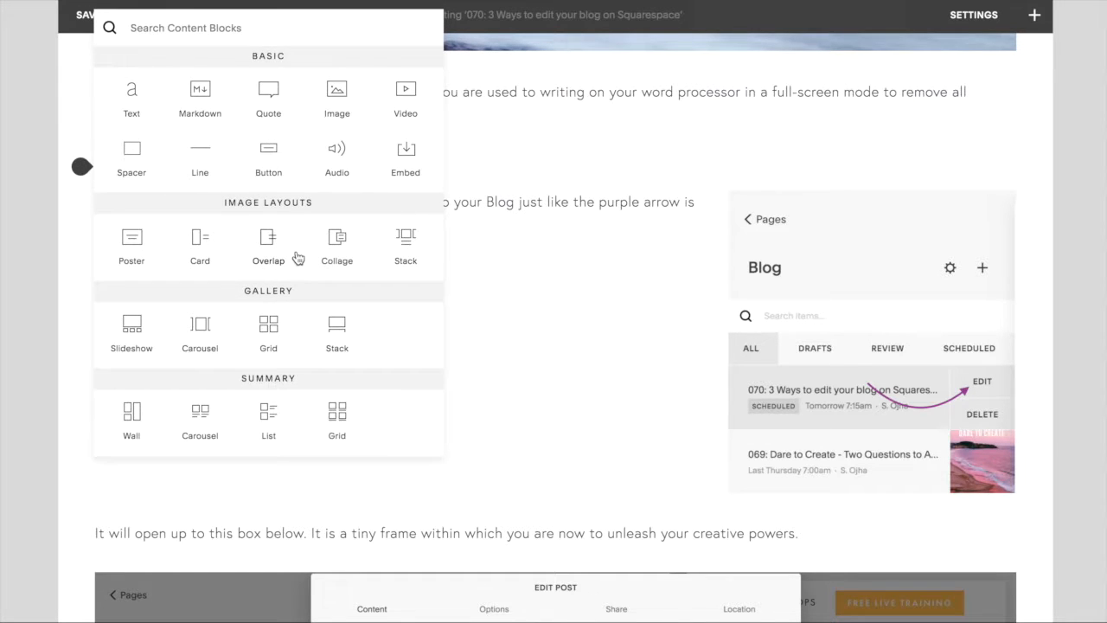
scroll(297, 257, "down", 3)
scroll(297, 257, "down", 1)
left_click(342, 251)
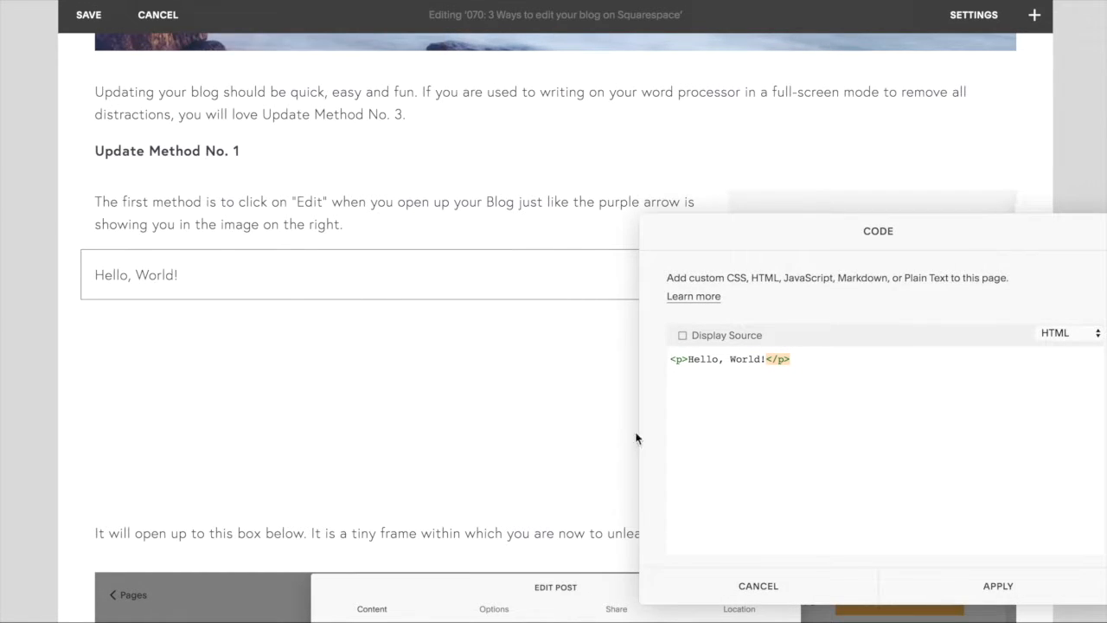
Replace the Hello, World! sample with <a id="No.1"></a>, copy the line and apply it
key("ctrl+a")
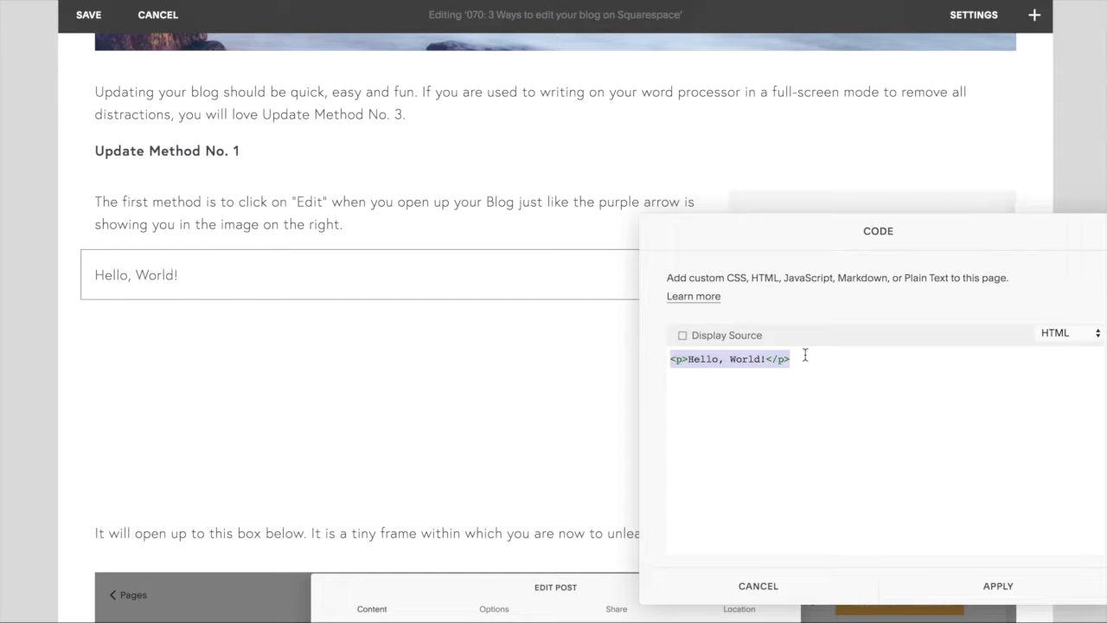
key("BackSpace")
type("<a id=\"No.1")
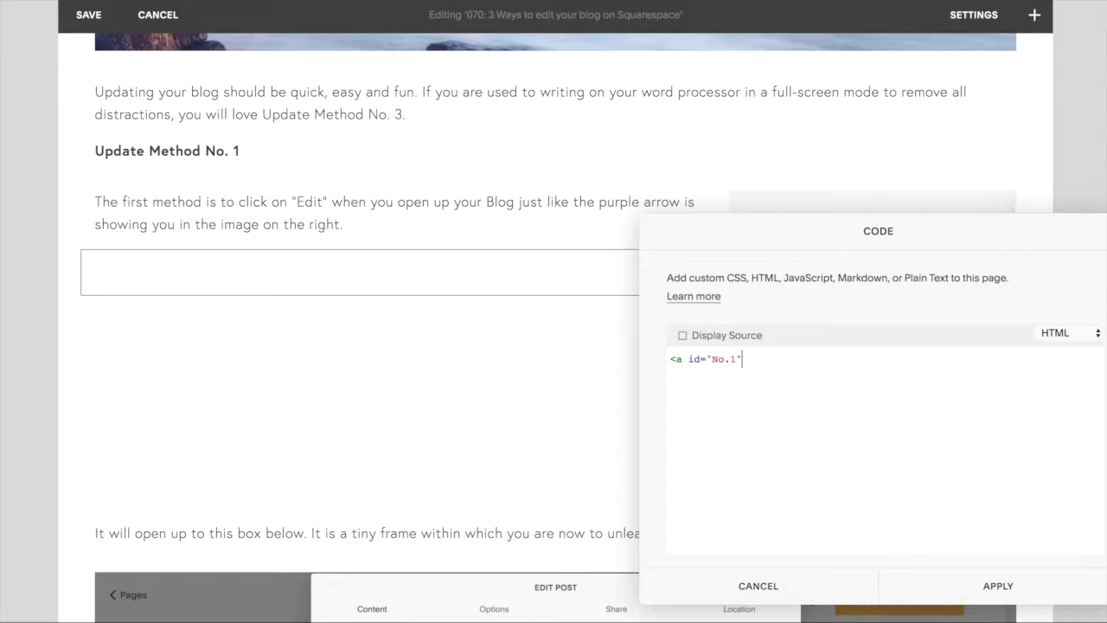
type("></a>")
left_click(739, 358)
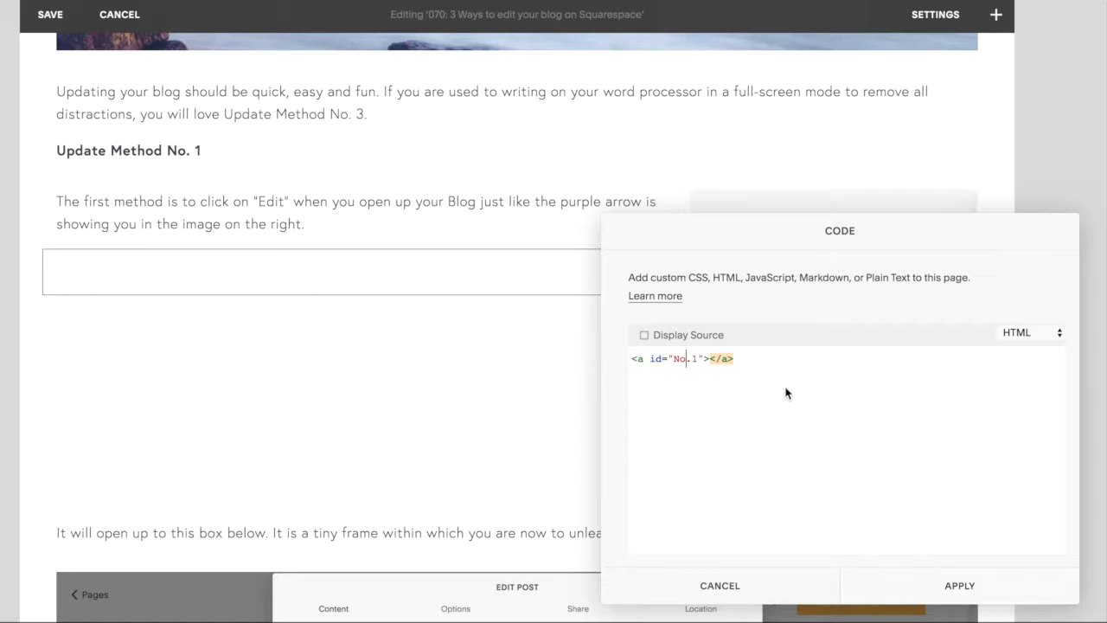
left_click_drag(761, 359, 630, 358)
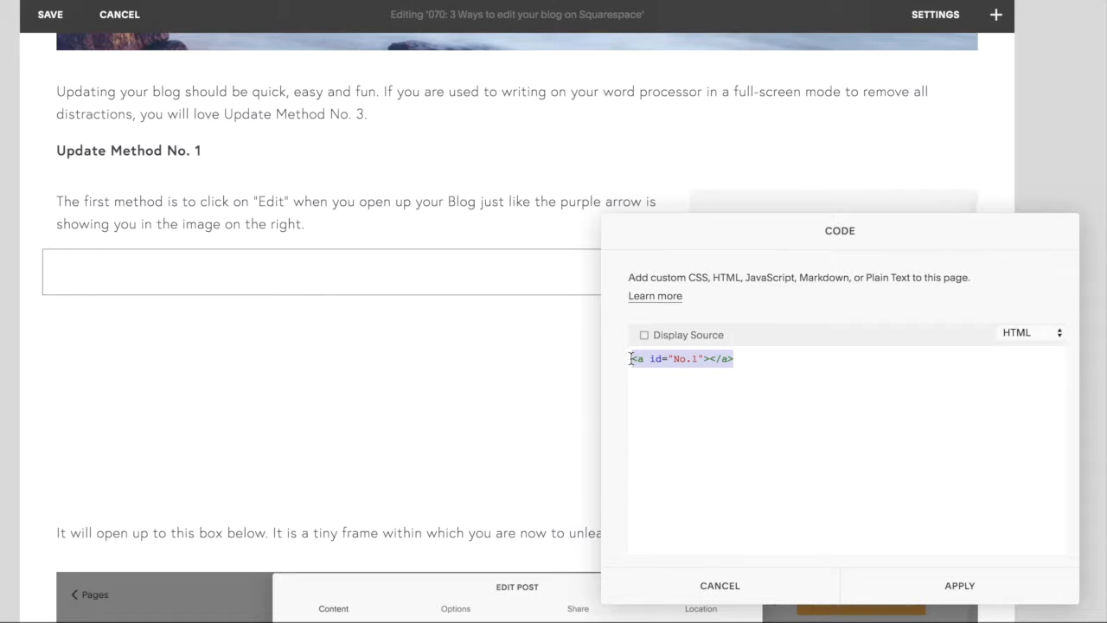
left_click(918, 591)
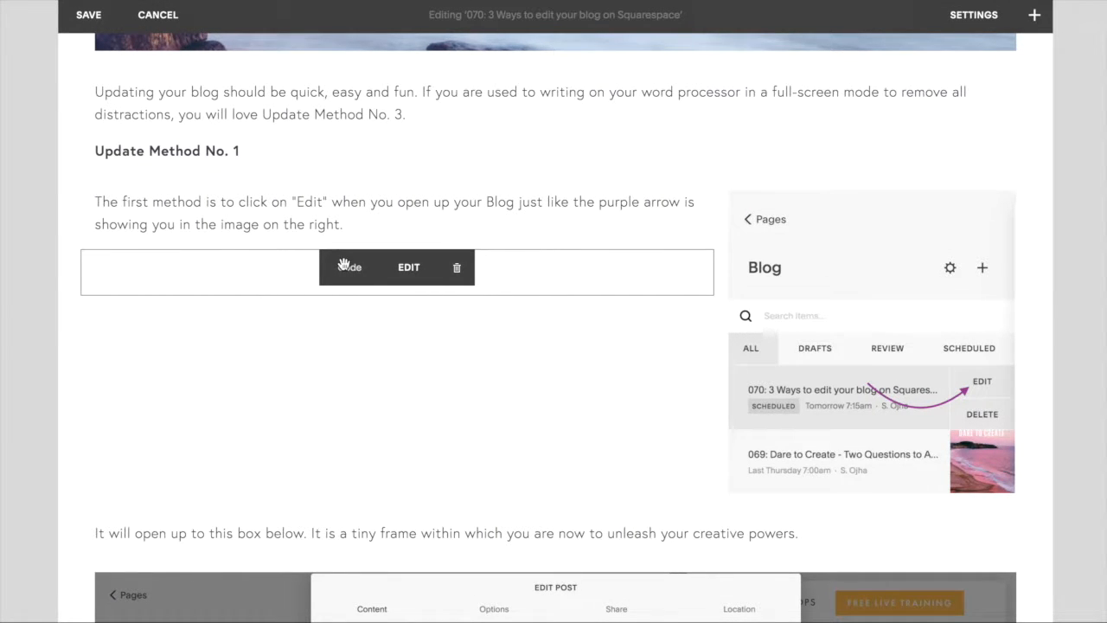
Drag the No.1 anchor code block up beside the Update Method No. 1 heading
left_click_drag(344, 265, 340, 158)
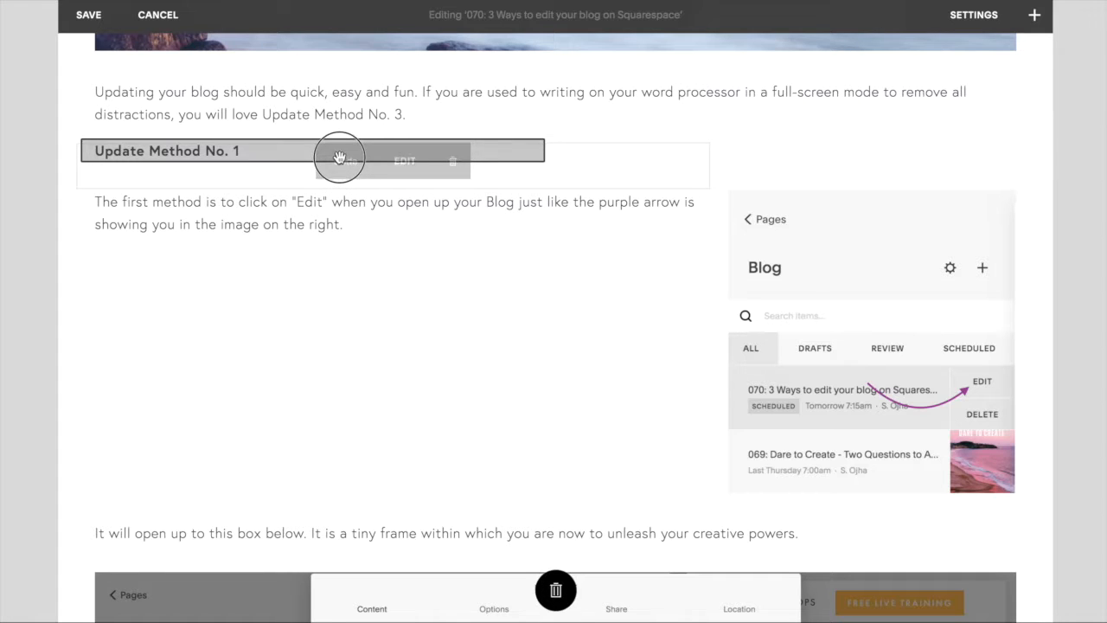
left_click_drag(340, 158, 340, 155)
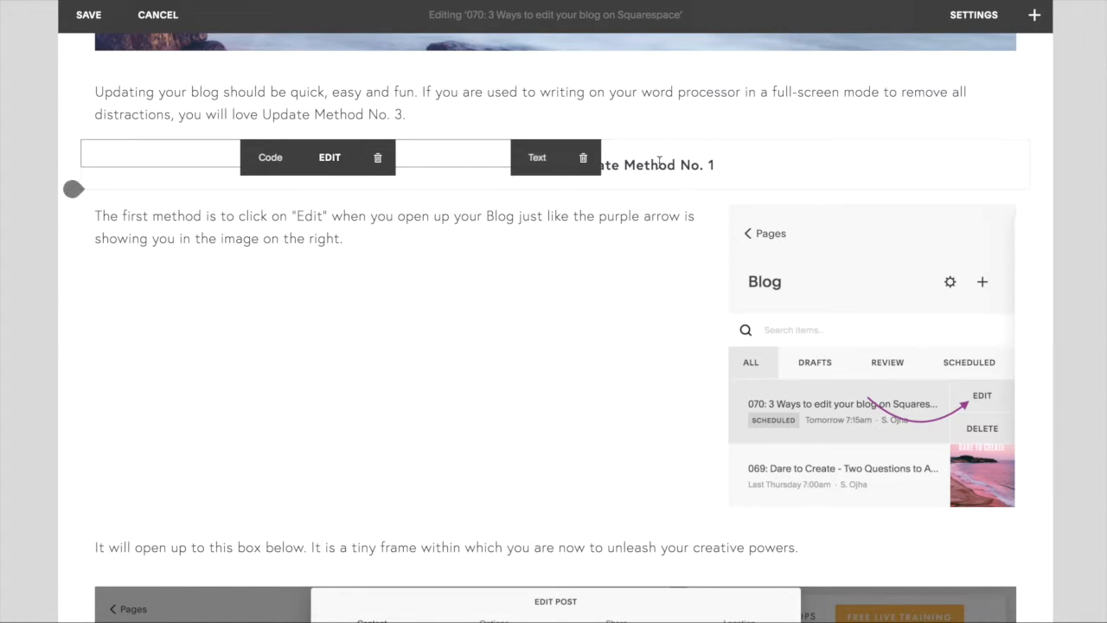
left_click_drag(270, 157, 279, 137)
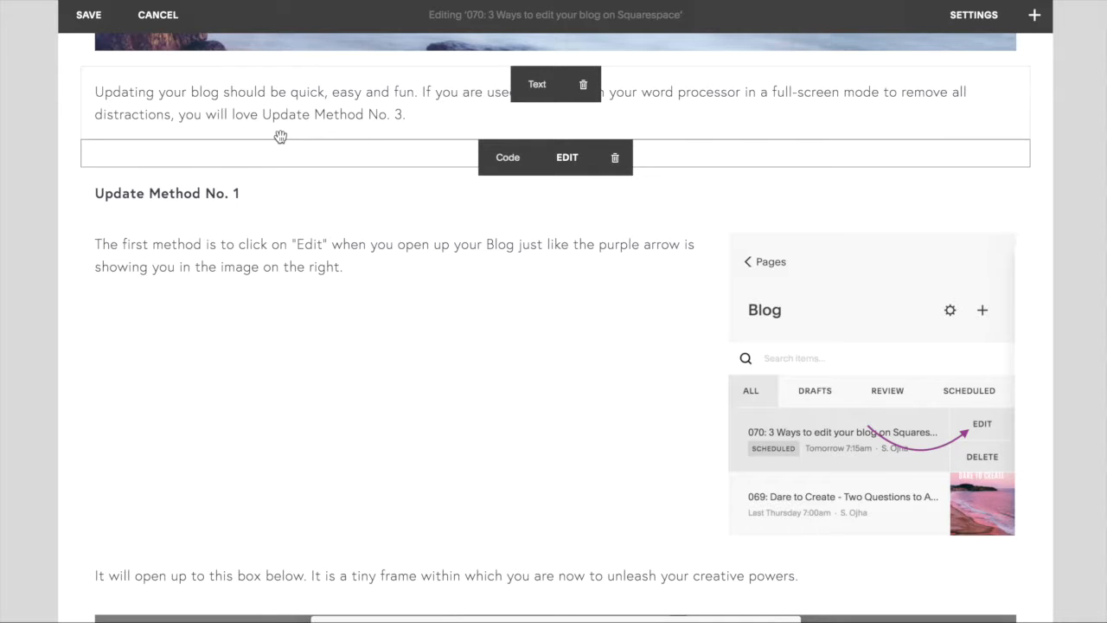
scroll(279, 260, "down", 5)
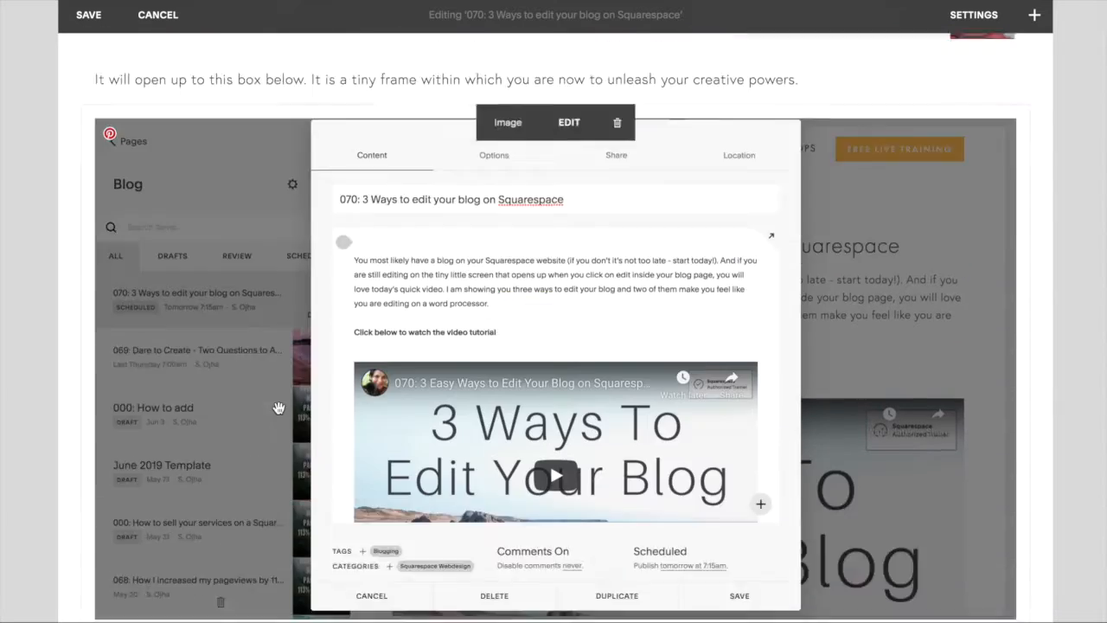
scroll(279, 260, "down", 5)
scroll(173, 303, "down", 4)
Insert a code block above Update Method No. 2 with the pasted anchor changed to id No.2 and apply it
left_click(81, 318)
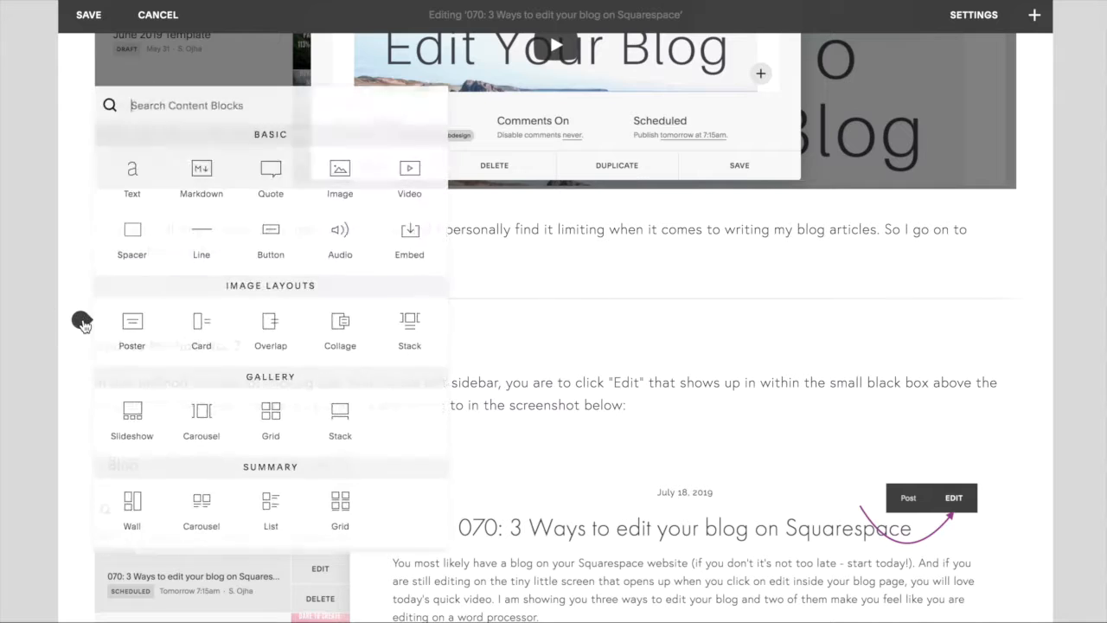
scroll(330, 380, "down", 5)
left_click(333, 385)
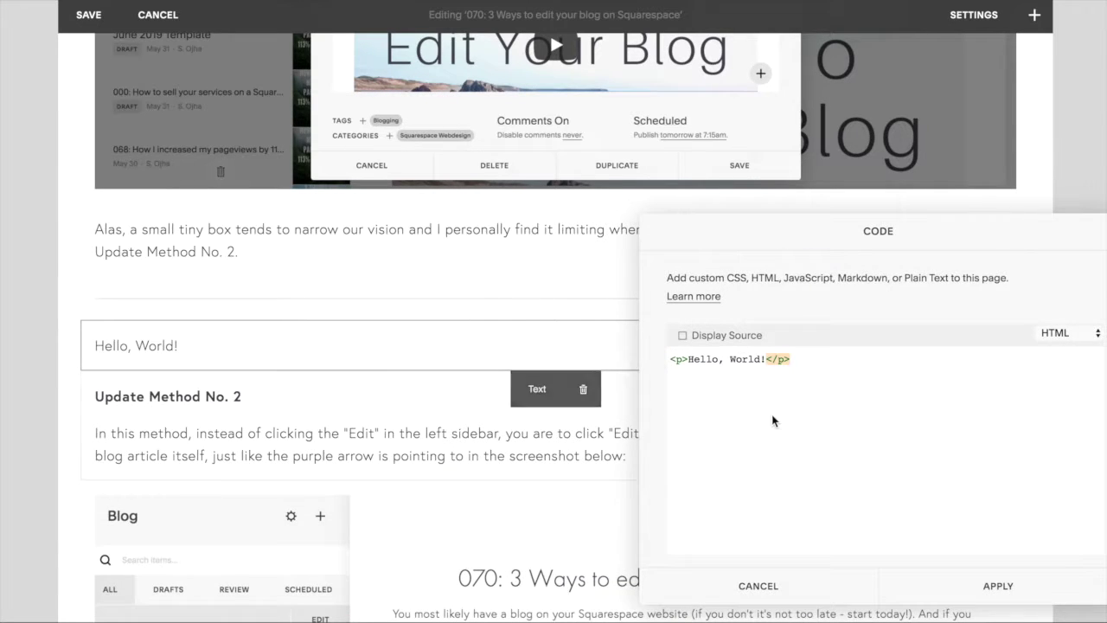
key("ctrl+a")
type("<a id=\"No.1\"></a>")
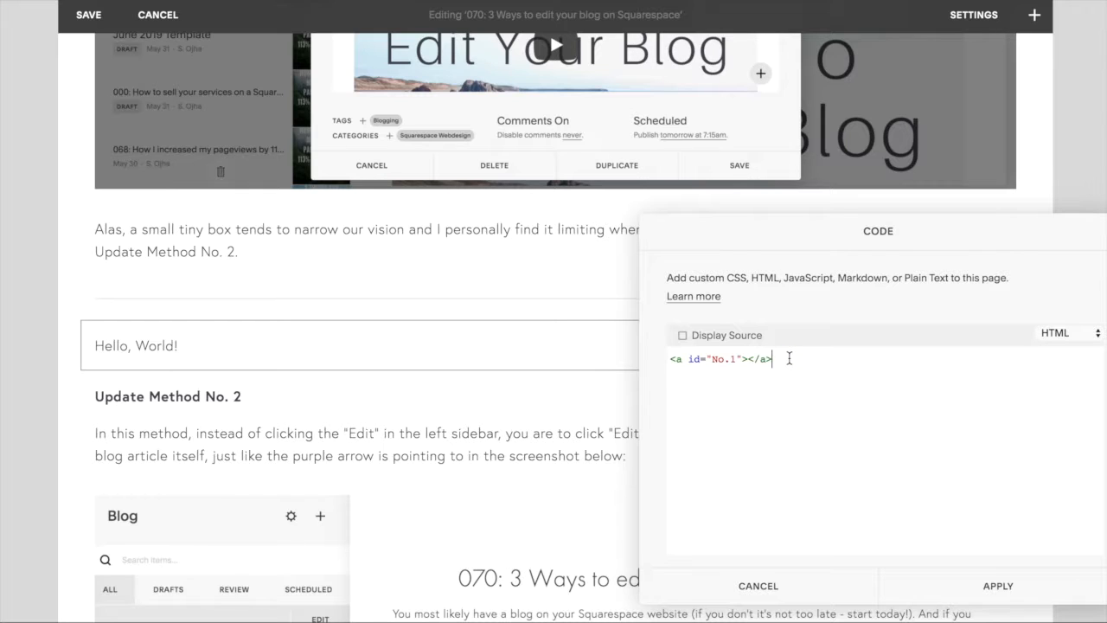
left_click(736, 359)
key("BackSpace")
type("2")
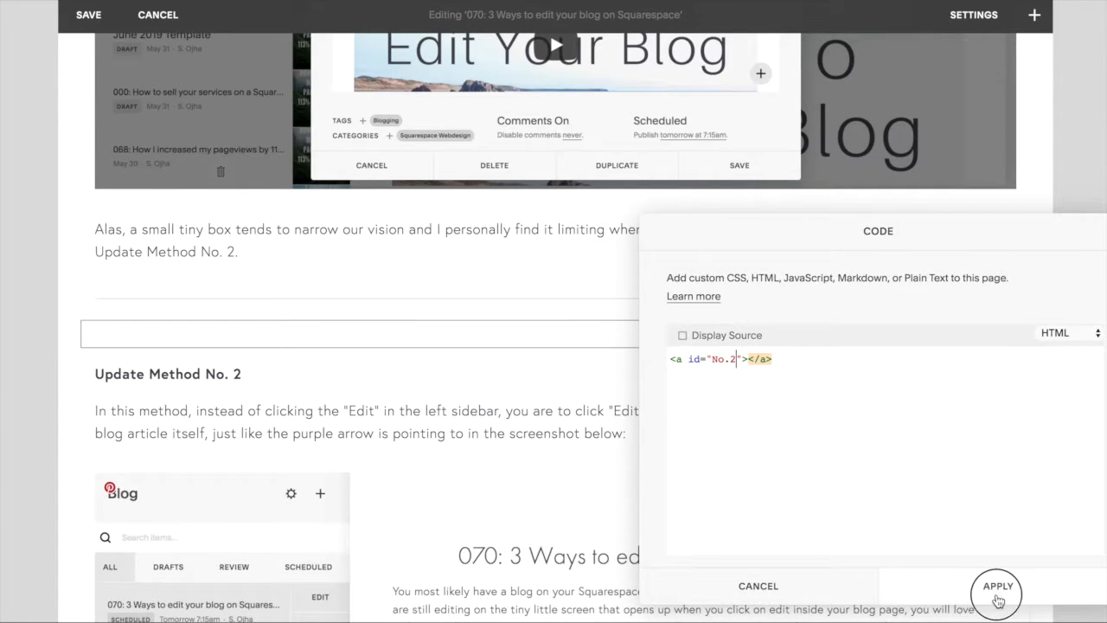
left_click(998, 588)
scroll(551, 422, "down", 10)
scroll(551, 422, "down", 5)
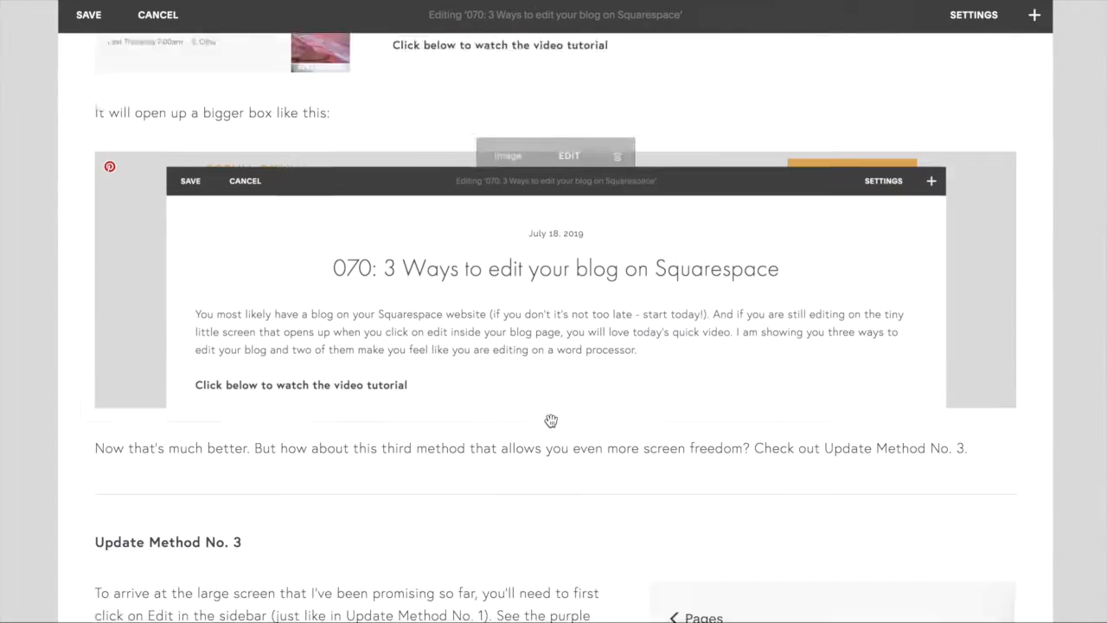
scroll(551, 421, "down", 5)
Insert a code block above Update Method No. 3 holding <a id="No.3"></a> and apply it
left_click(82, 282)
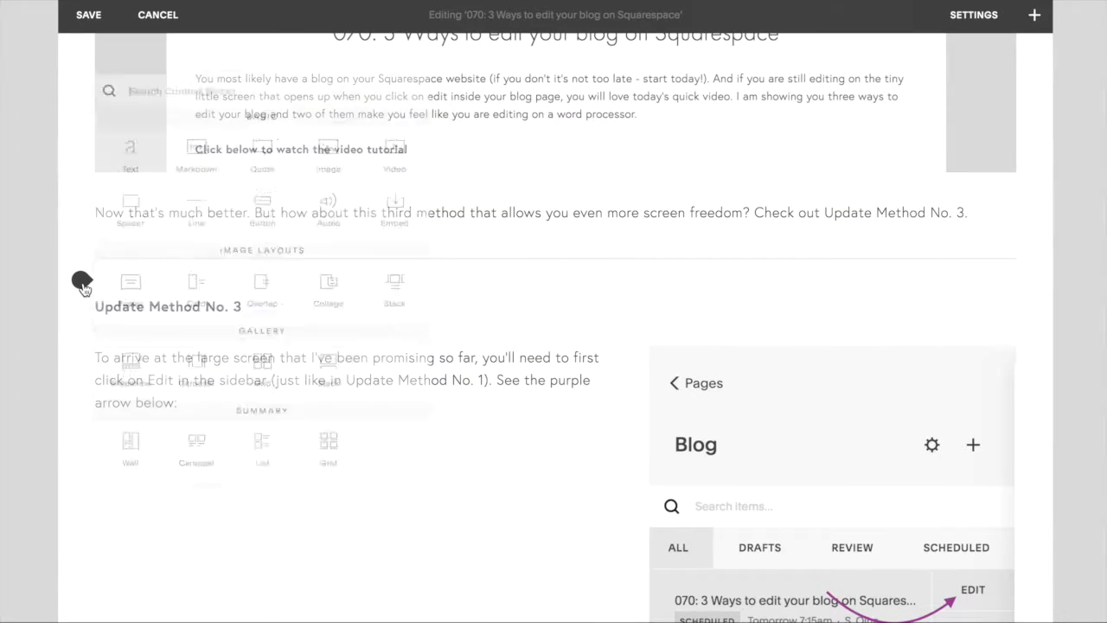
scroll(368, 439, "down", 2)
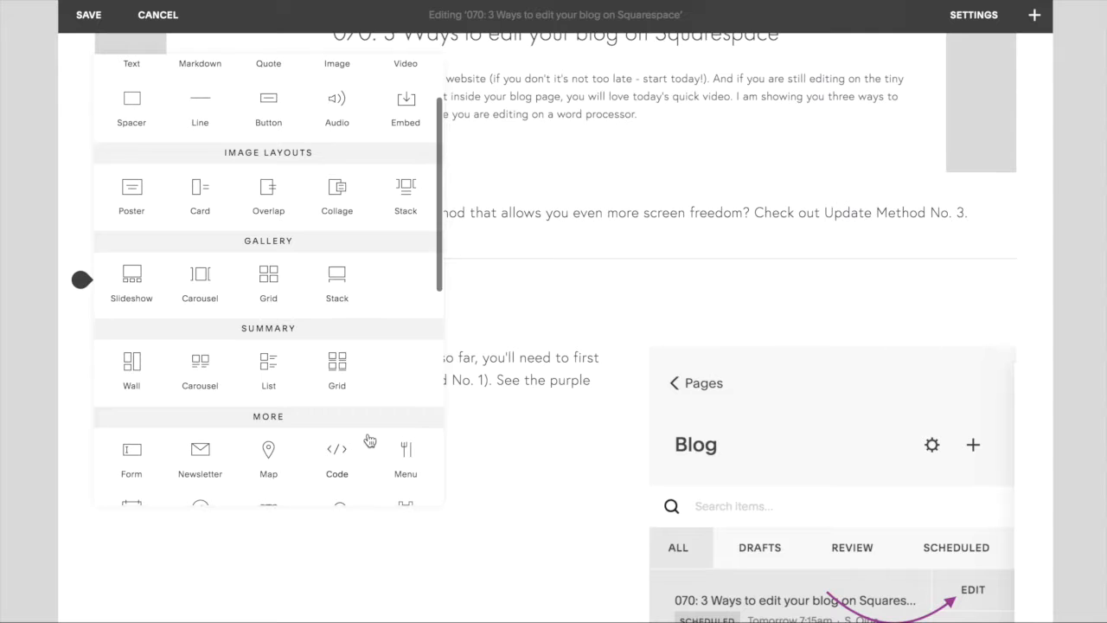
scroll(369, 441, "down", 2)
scroll(370, 441, "down", 2)
left_click(350, 361)
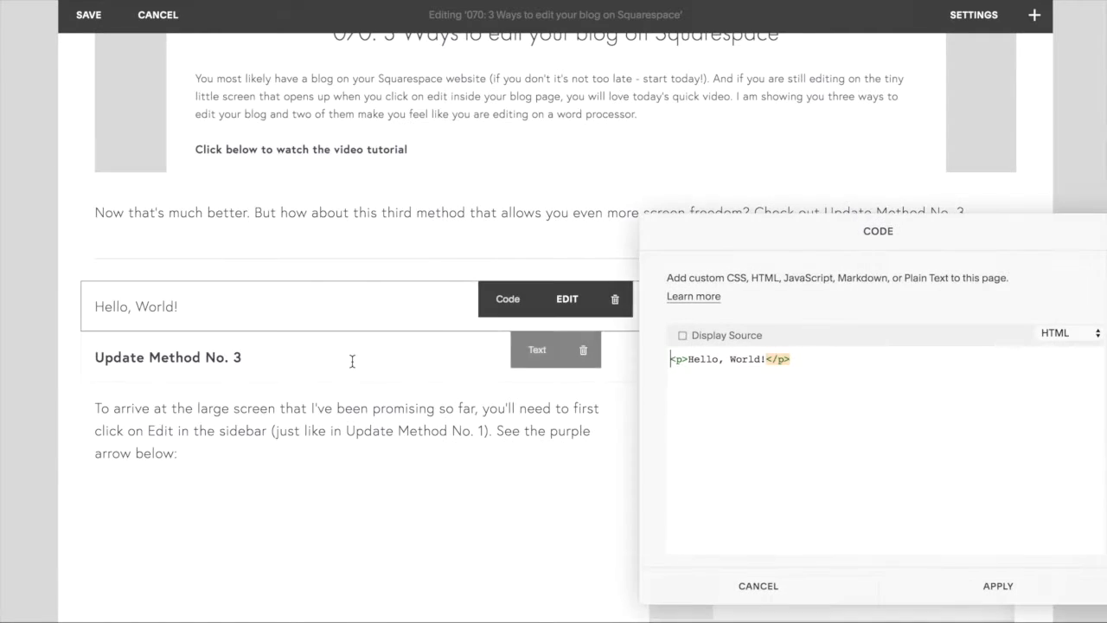
triple_click(720, 362)
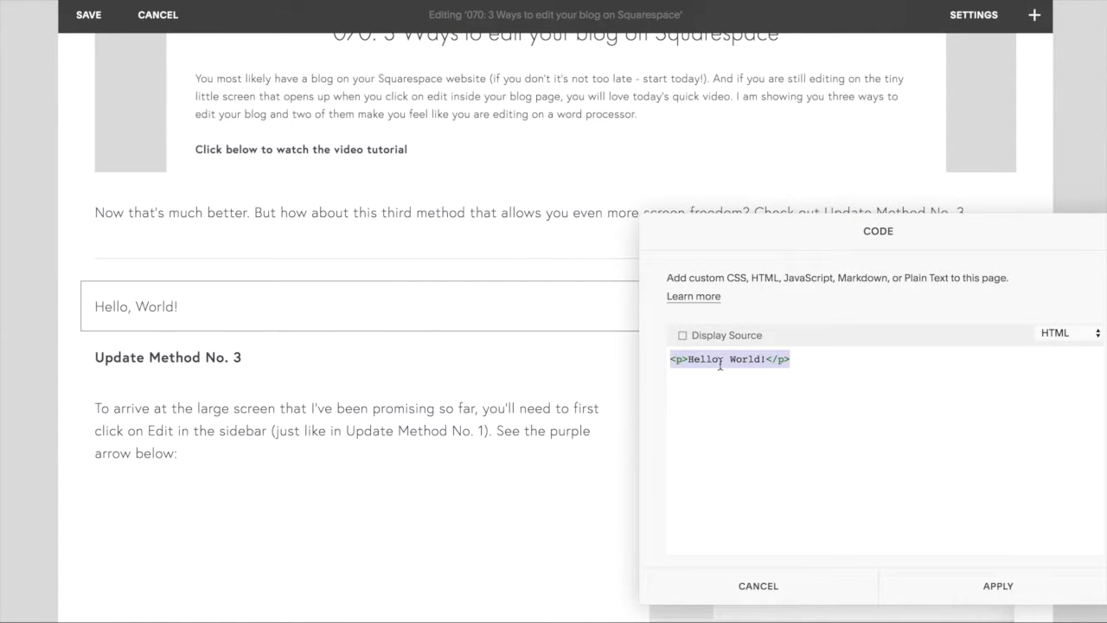
type("<a id=\"No.1\"></a>")
left_click(732, 359)
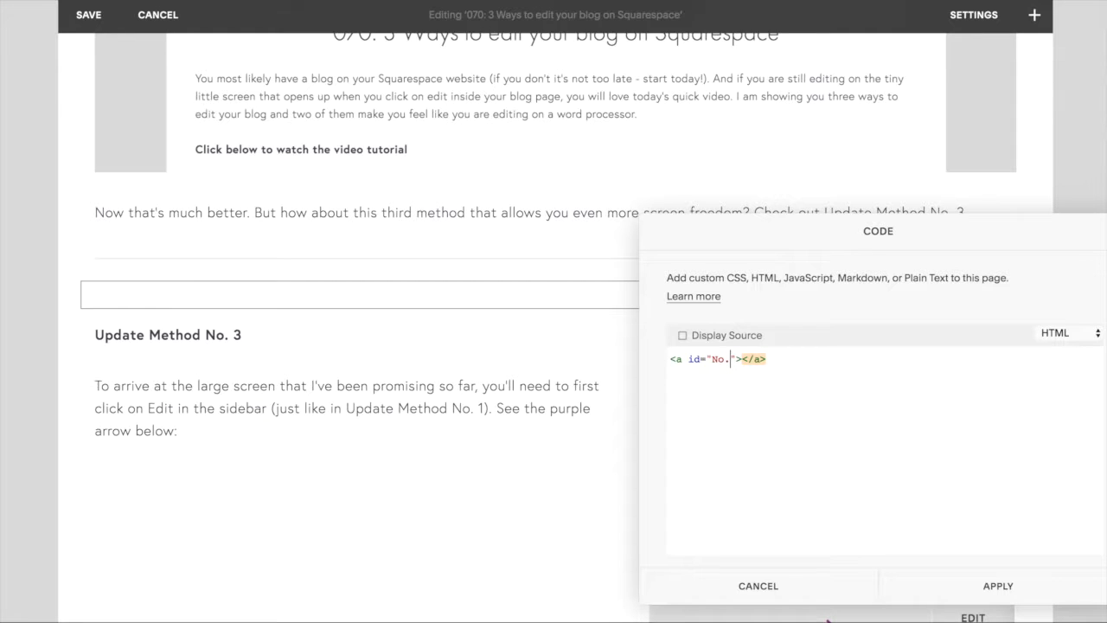
type("3")
left_click(939, 586)
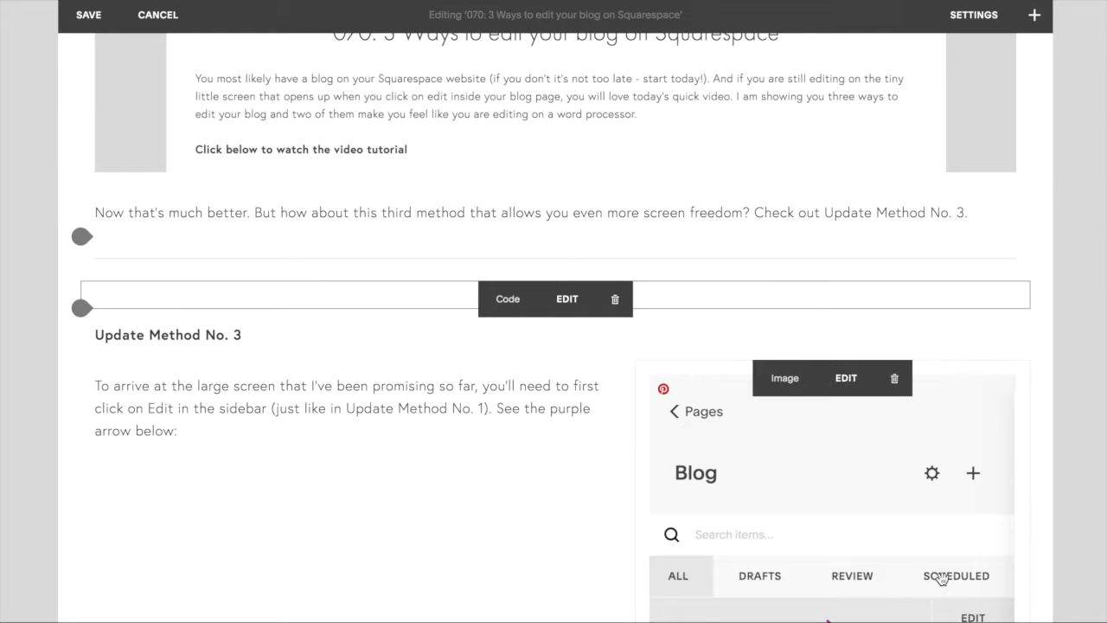
scroll(486, 262, "up", 10)
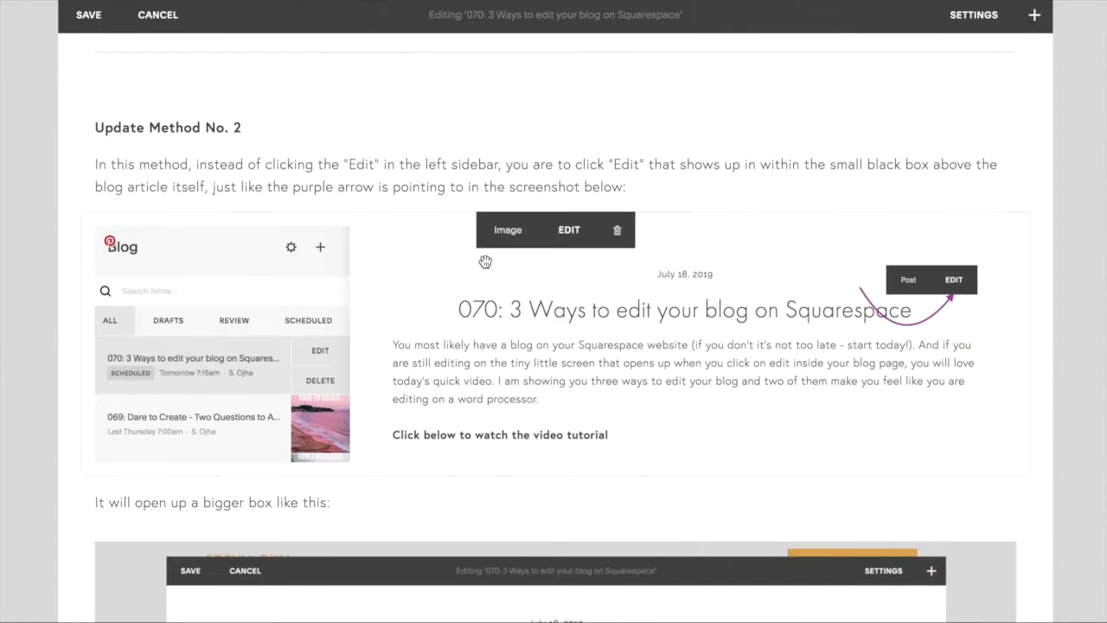
scroll(485, 261, "up", 5)
scroll(484, 260, "up", 5)
scroll(485, 260, "up", 5)
scroll(485, 260, "up", 5)
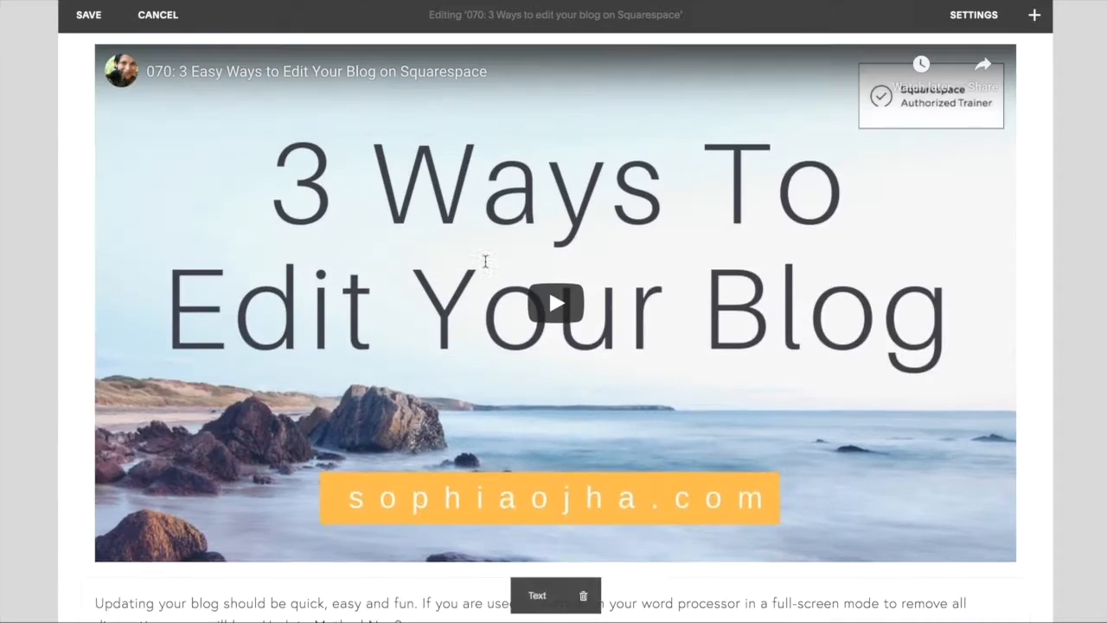
scroll(485, 261, "up", 5)
scroll(486, 285, "up", 5)
Link the Update No. 1 line to #No.1, copying the address for reuse
left_click(190, 294)
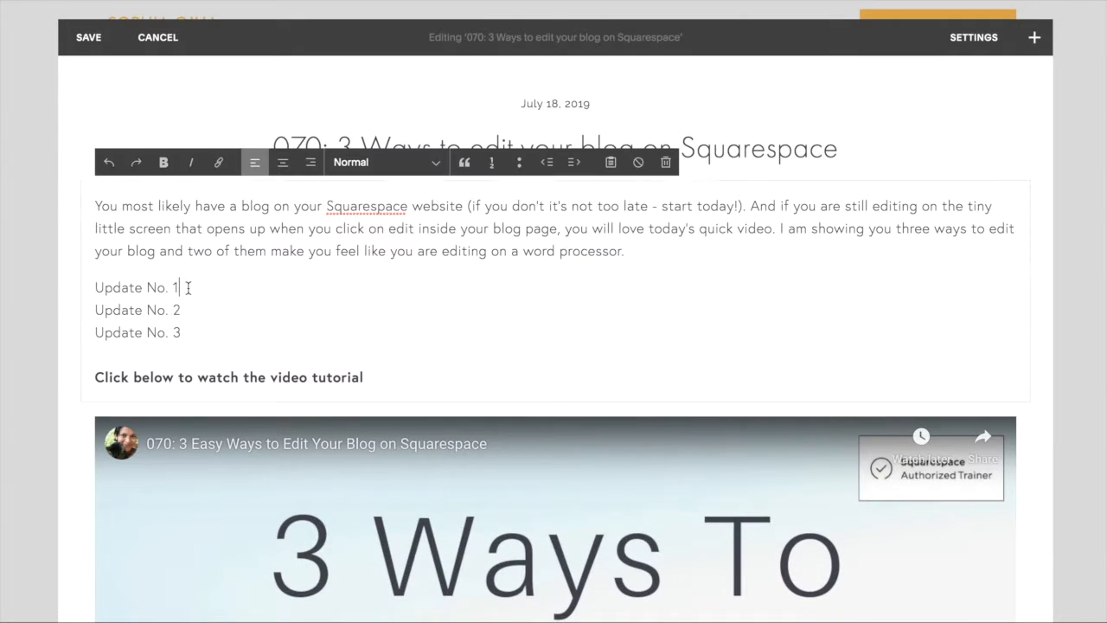
left_click_drag(182, 287, 87, 287)
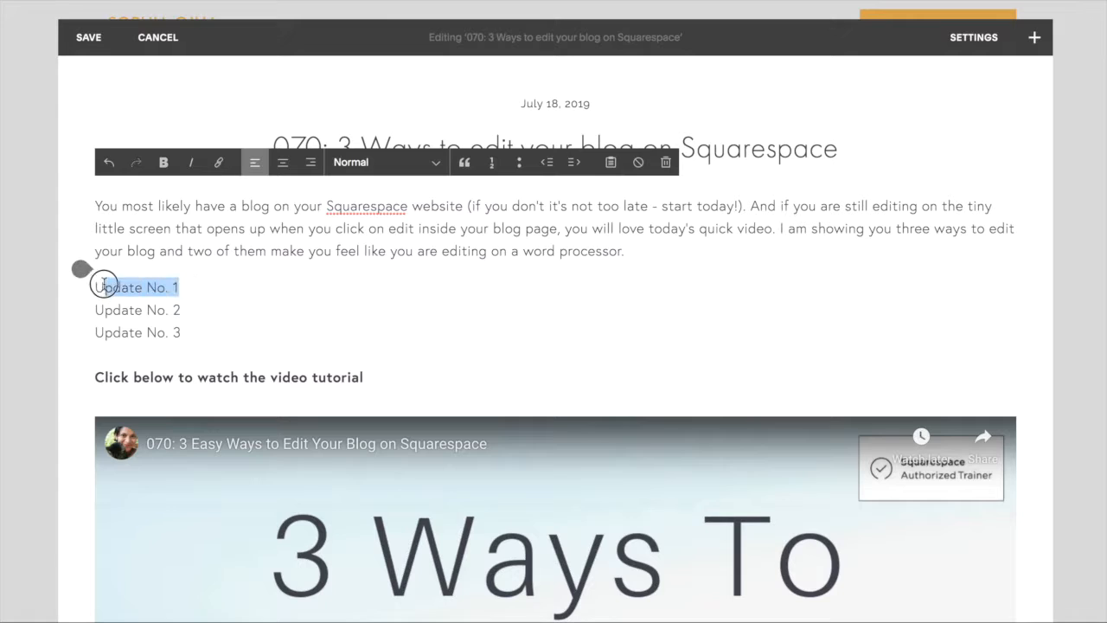
left_click(218, 163)
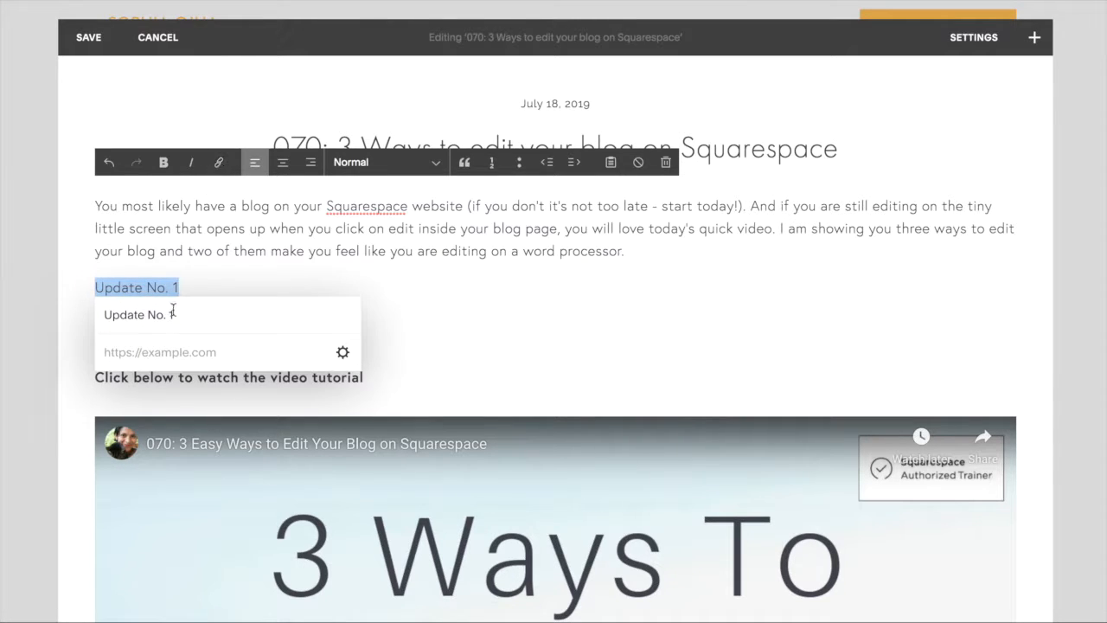
left_click(177, 354)
type("#No.1")
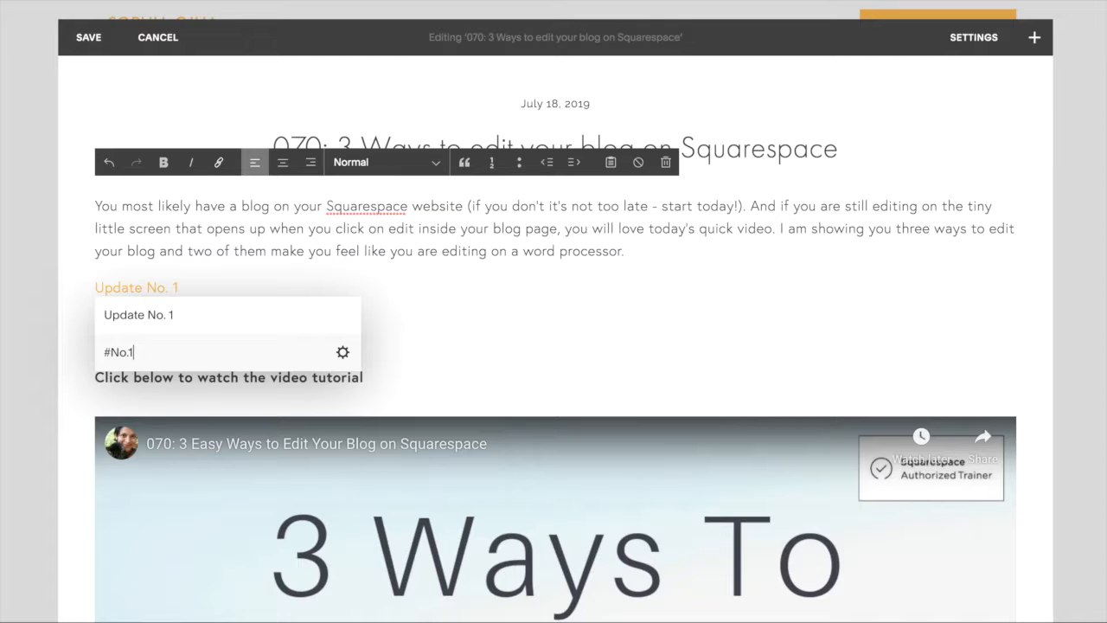
left_click_drag(139, 353, 105, 353)
key("super+c")
left_click(216, 286)
Link Update No. 2 to #No.2 and Update No. 3 to #No.3, then save the post
left_click_drag(184, 310, 94, 309)
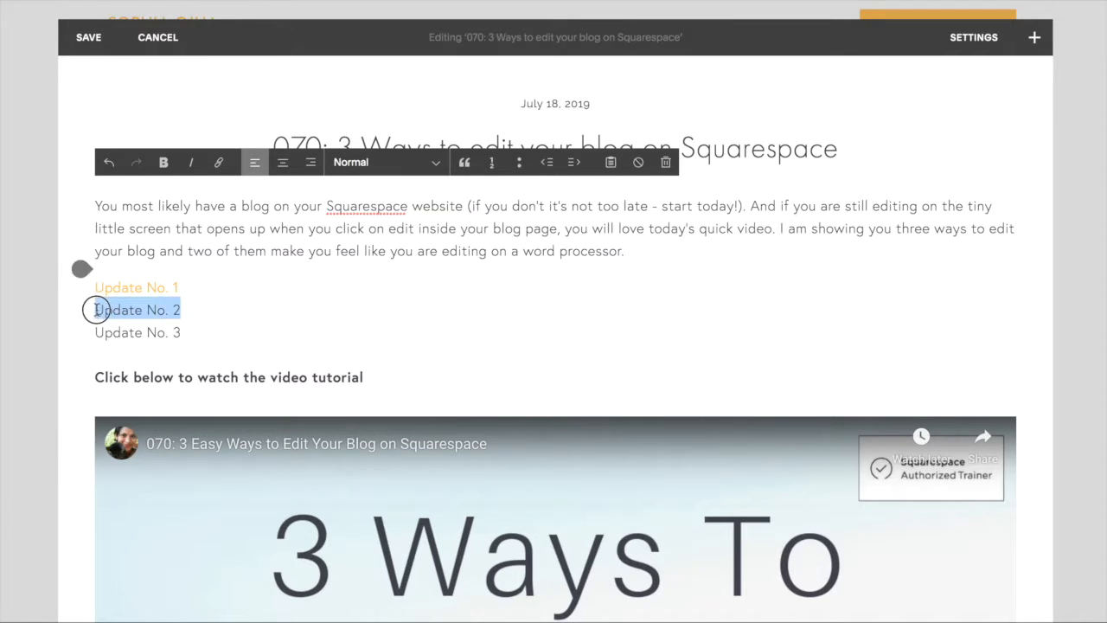
left_click(218, 161)
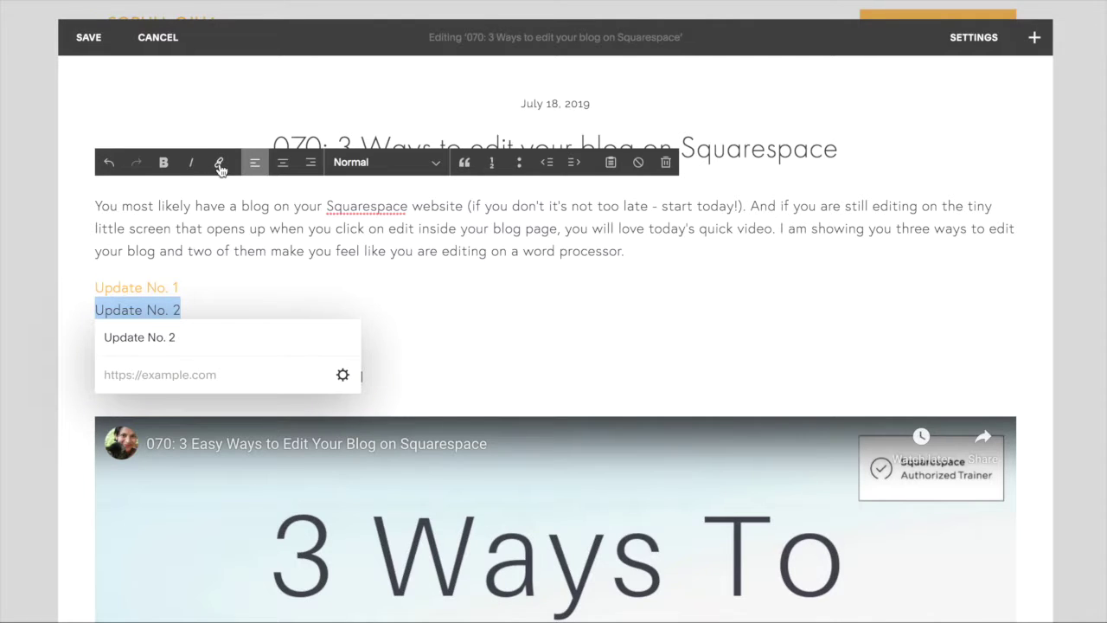
left_click(150, 374)
key("super+v")
left_click_drag(138, 374, 102, 377)
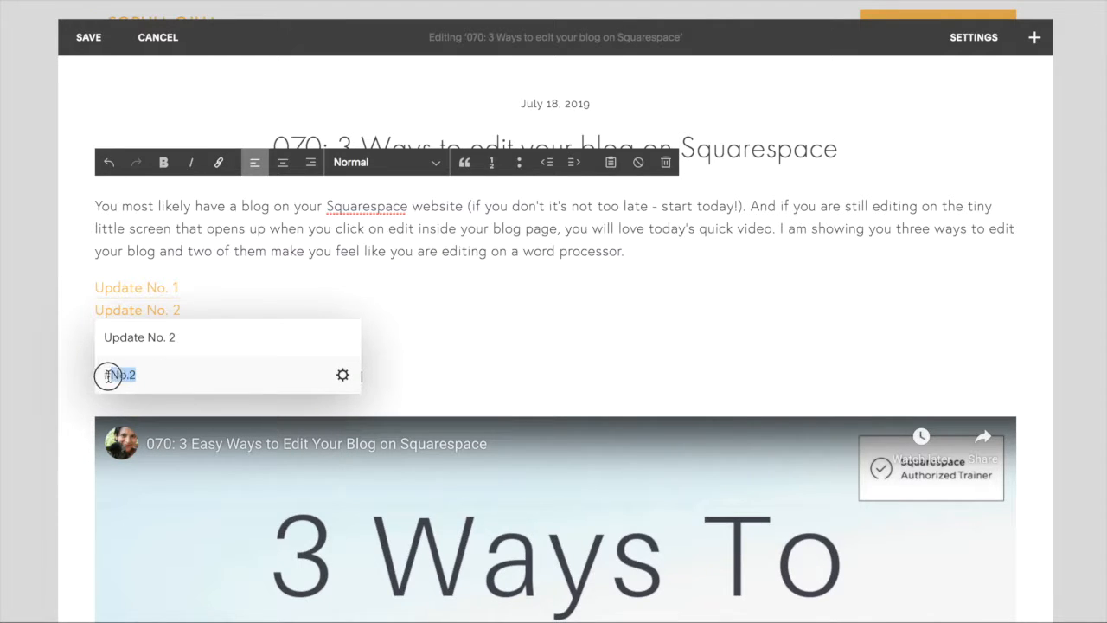
left_click(249, 305)
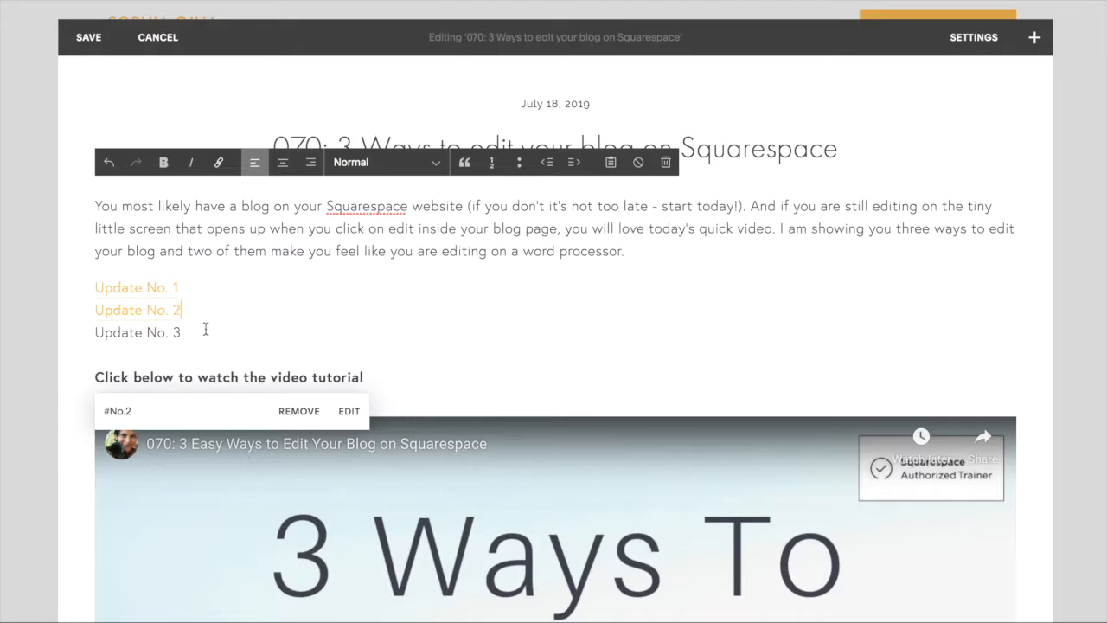
left_click_drag(184, 333, 91, 332)
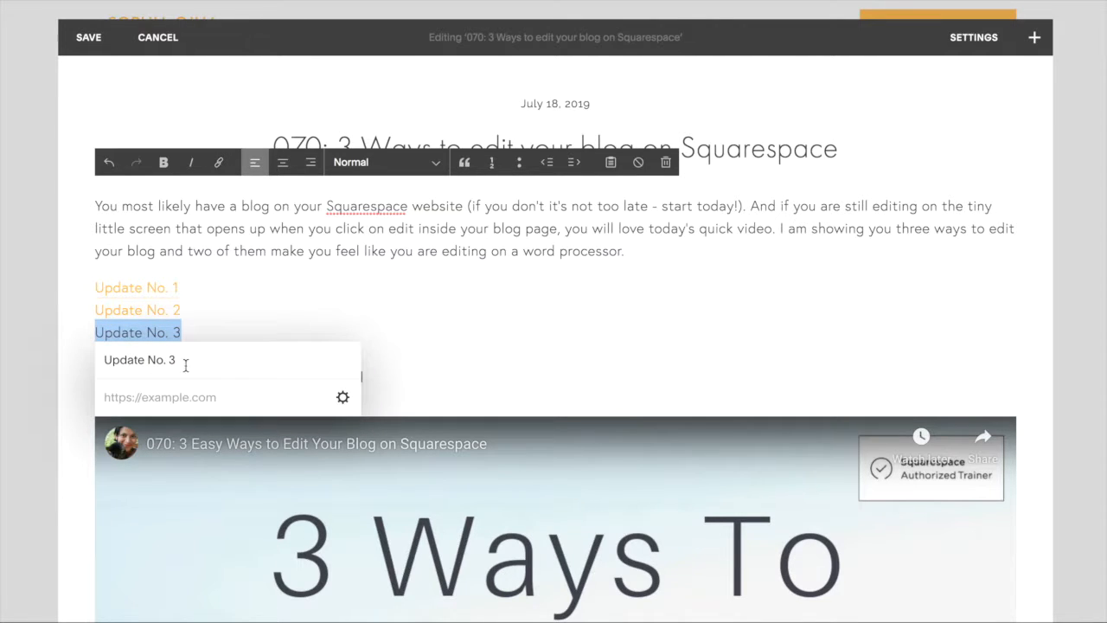
type("#No.3")
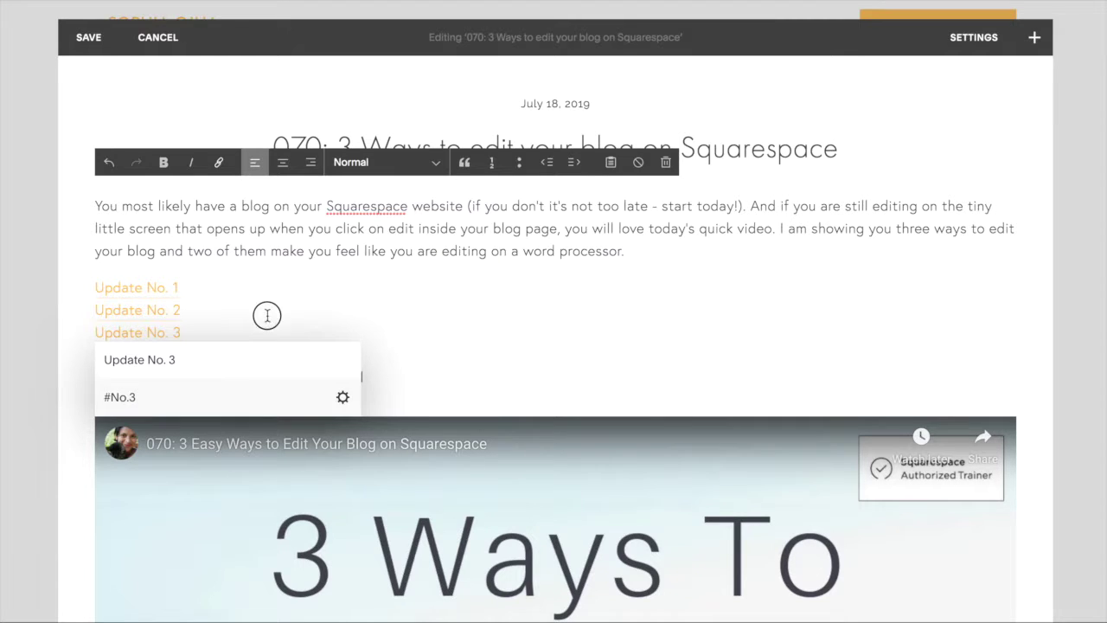
left_click(268, 315)
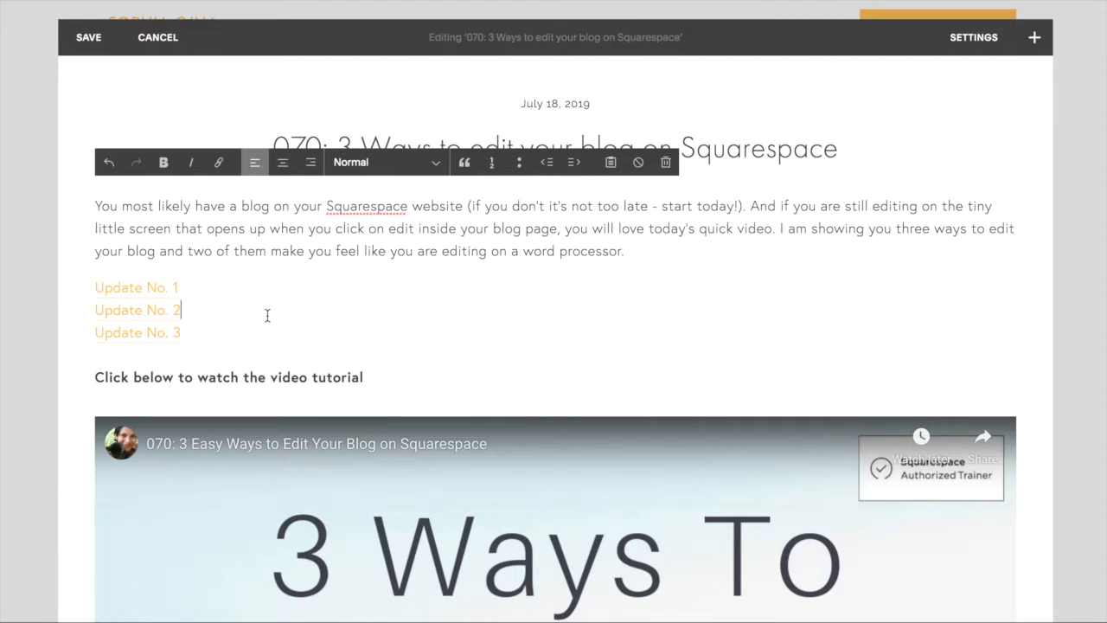
left_click(88, 37)
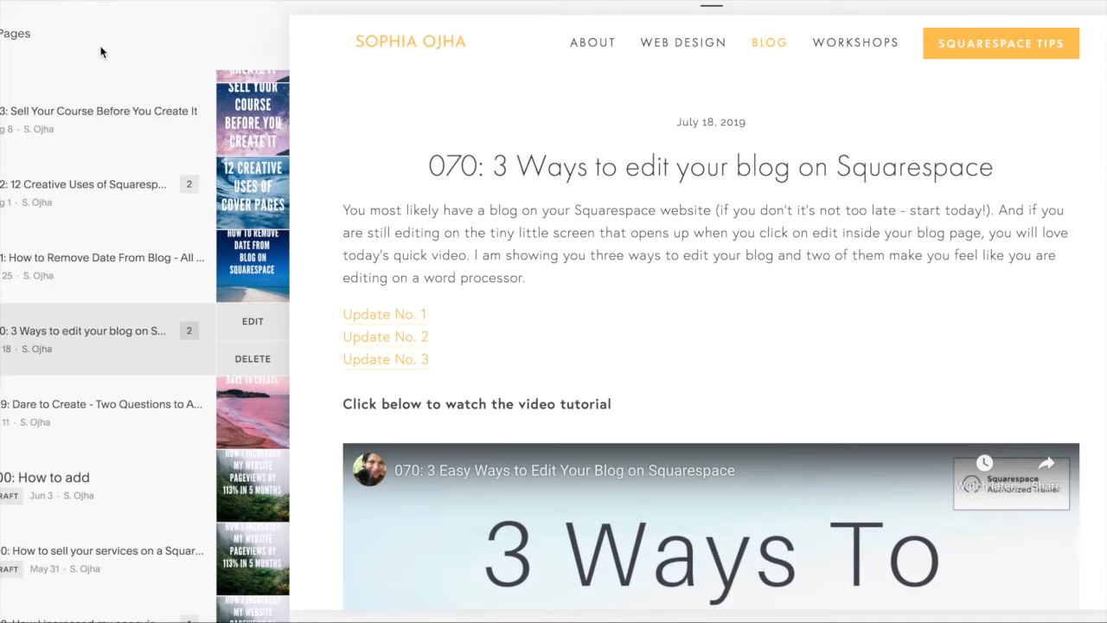
In the full-width preview, test that the Update No. 1, 2 and 3 links jump to their method headings
left_click(300, 26)
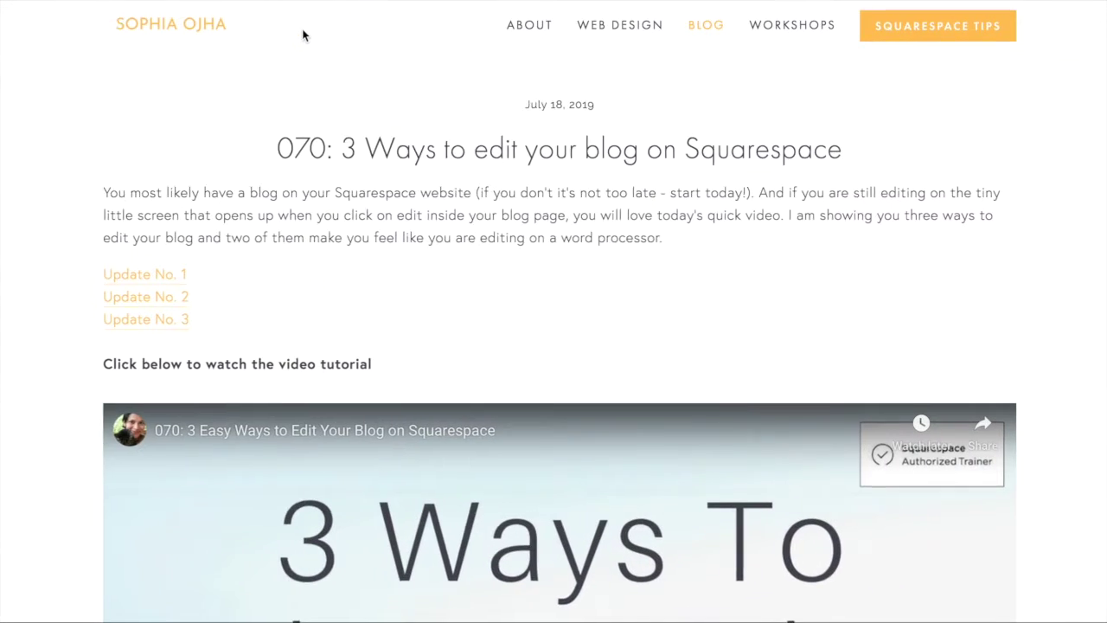
left_click(179, 269)
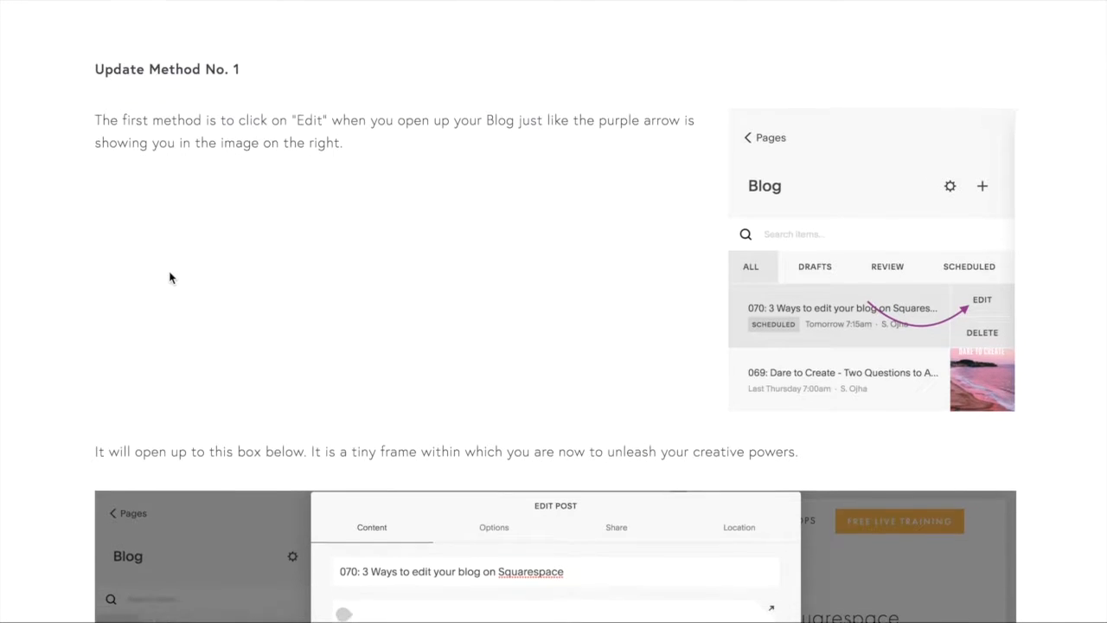
scroll(170, 276, "up", 5)
scroll(170, 277, "up", 5)
scroll(170, 276, "up", 5)
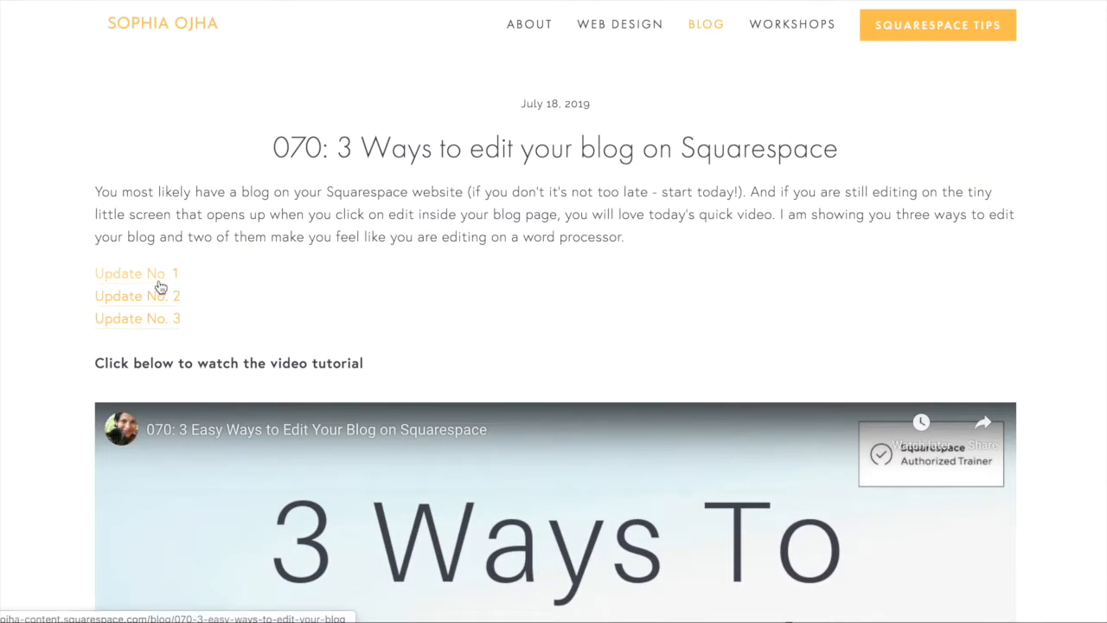
left_click(158, 297)
scroll(157, 293, "up", 1)
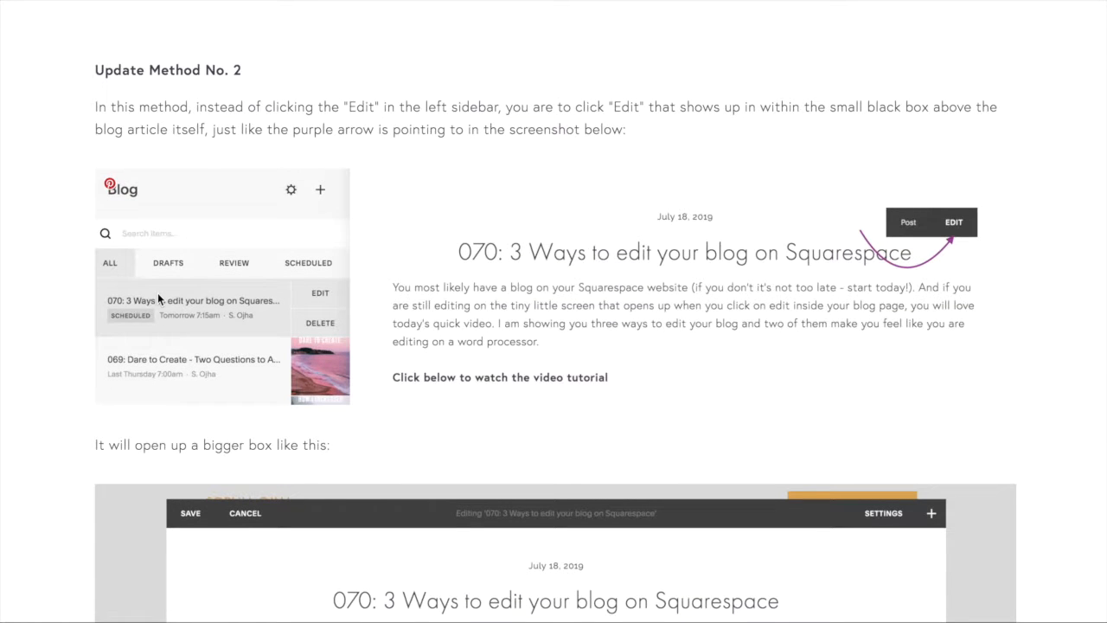
left_click_drag(254, 74, 99, 70)
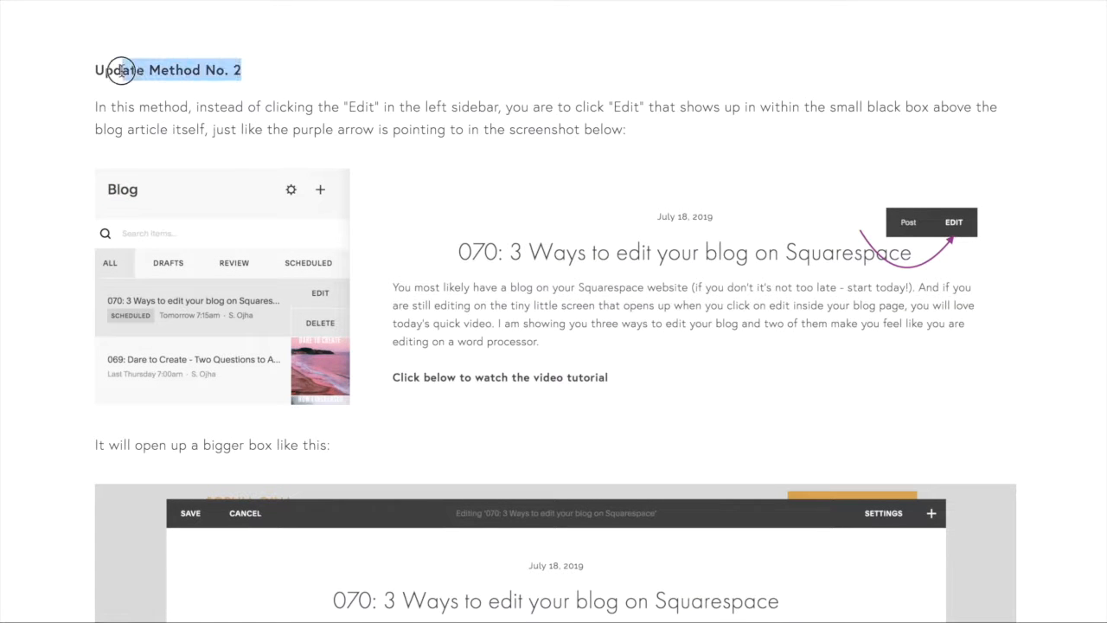
key("alt+Left")
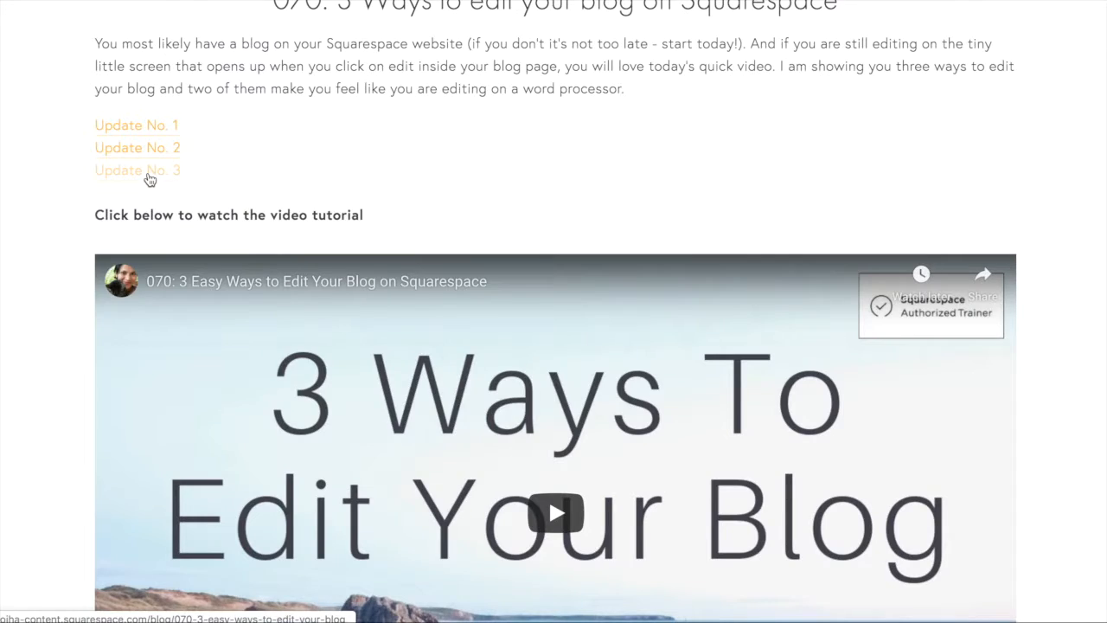
left_click(148, 176)
scroll(149, 179, "down", 5)
scroll(149, 179, "down", 2)
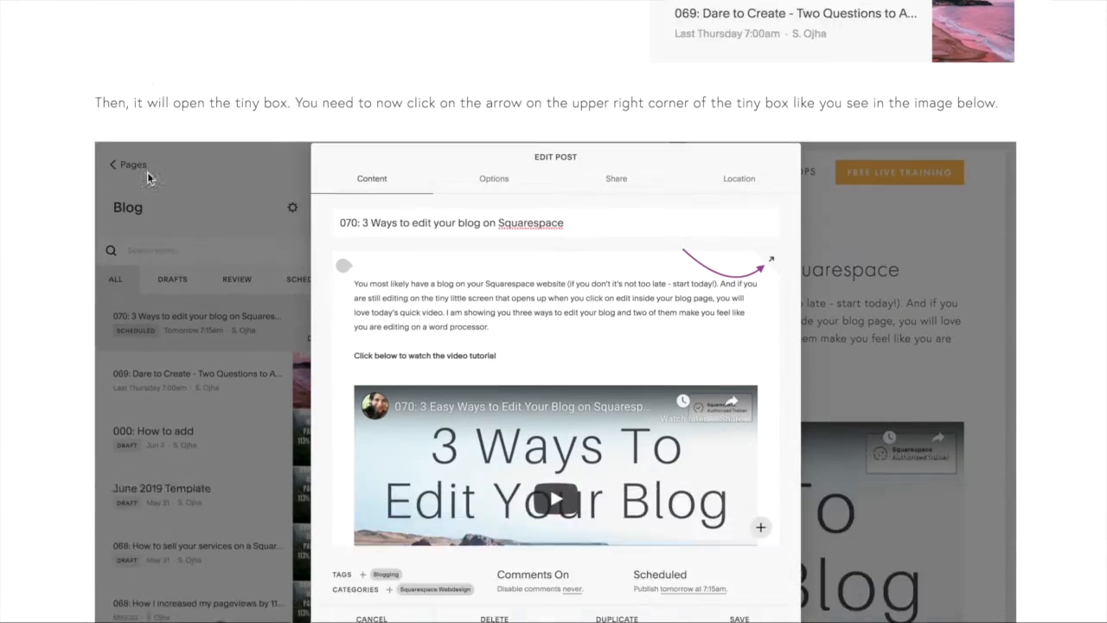
scroll(149, 179, "up", 5)
scroll(148, 179, "up", 4)
left_click_drag(246, 173, 87, 177)
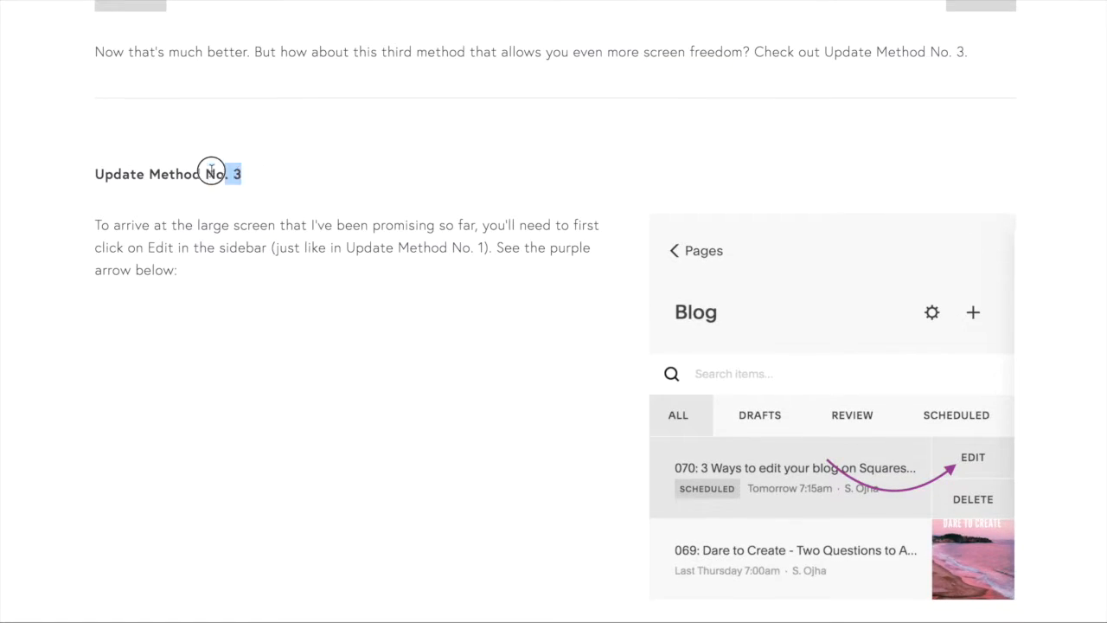
left_click(206, 170)
scroll(205, 170, "up", 4)
scroll(205, 170, "up", 5)
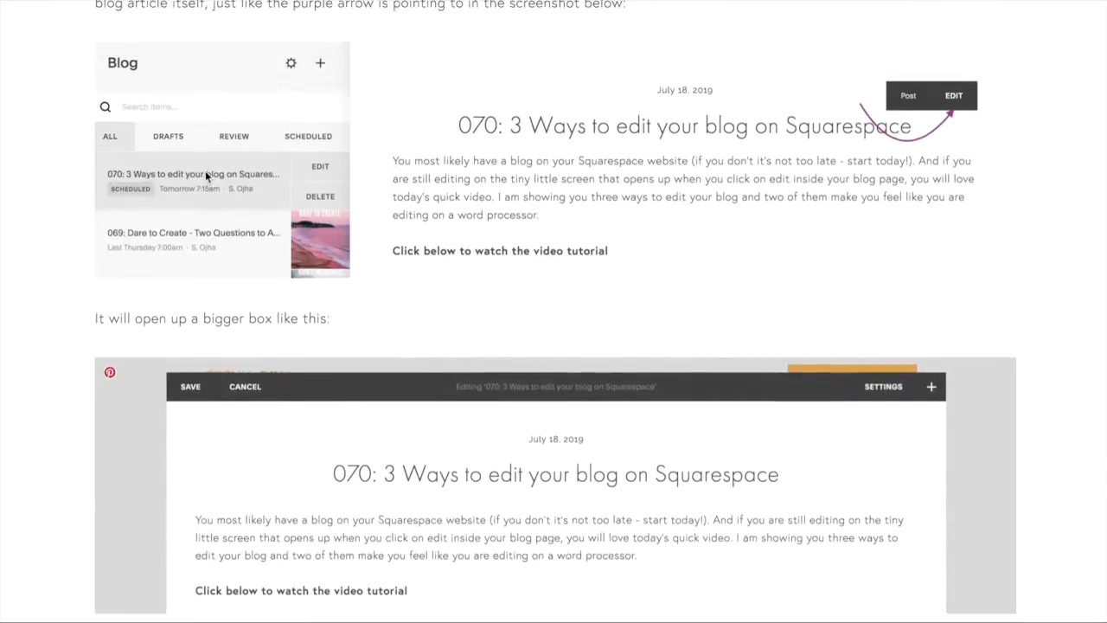
scroll(205, 171, "up", 5)
scroll(206, 171, "up", 5)
scroll(205, 170, "up", 5)
scroll(205, 170, "up", 5)
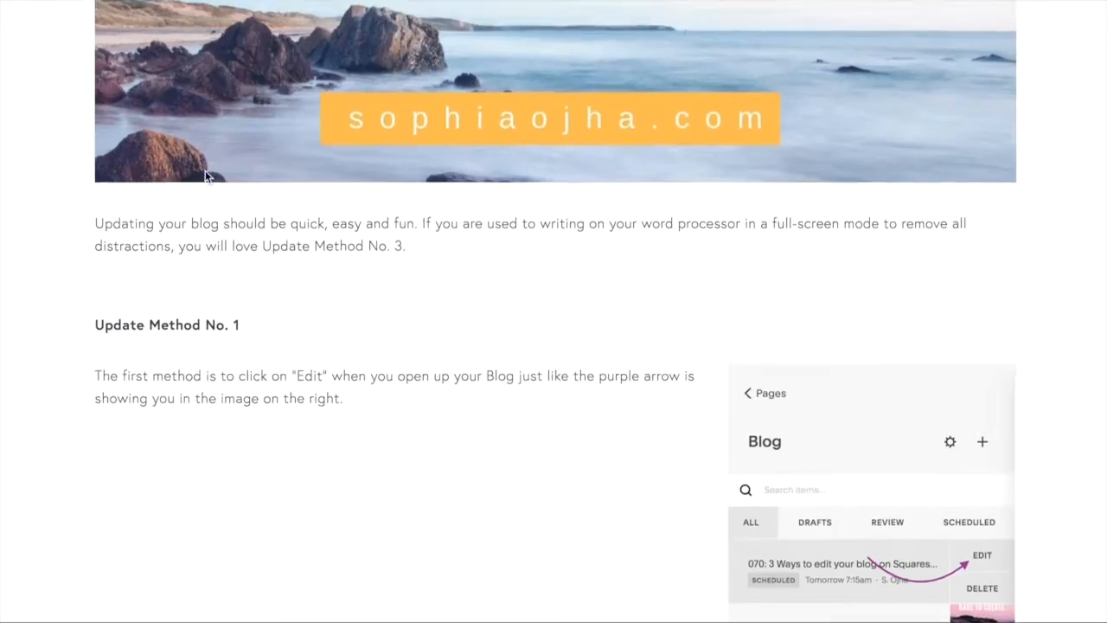
scroll(205, 170, "up", 5)
scroll(205, 170, "up", 3)
scroll(205, 173, "up", 3)
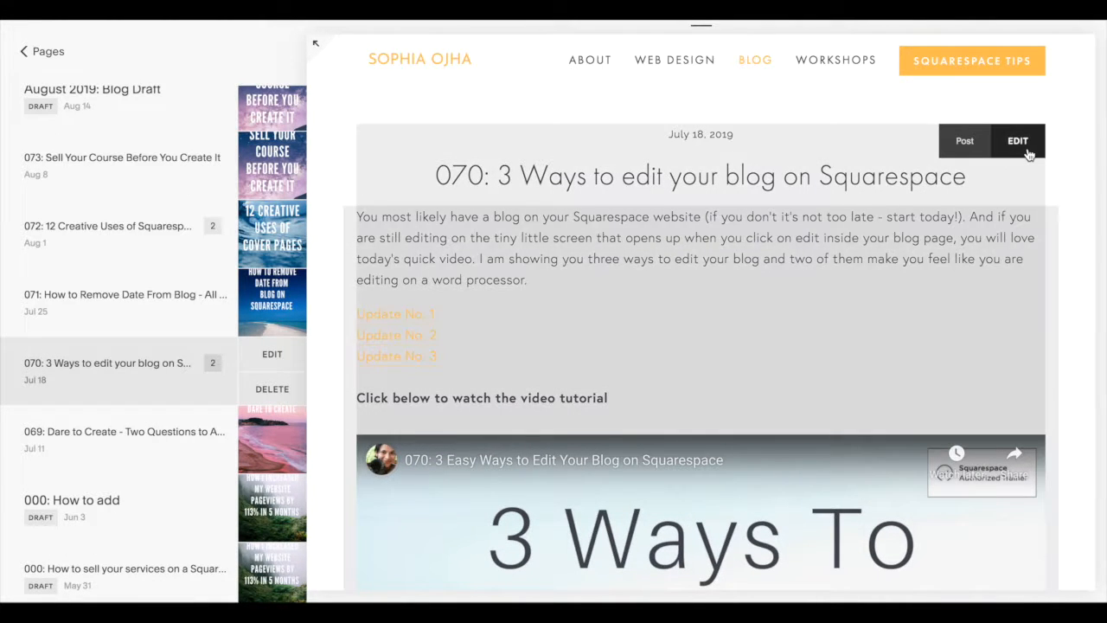
Edit the post and insert a Button block on a new line after Update No. 3
left_click(1018, 140)
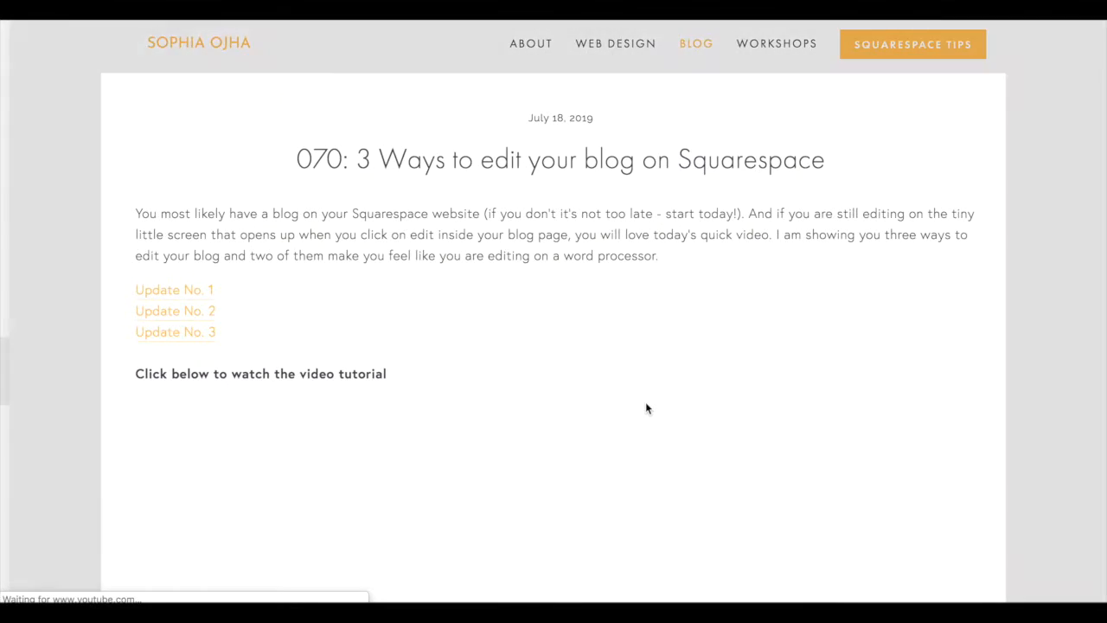
key("Return")
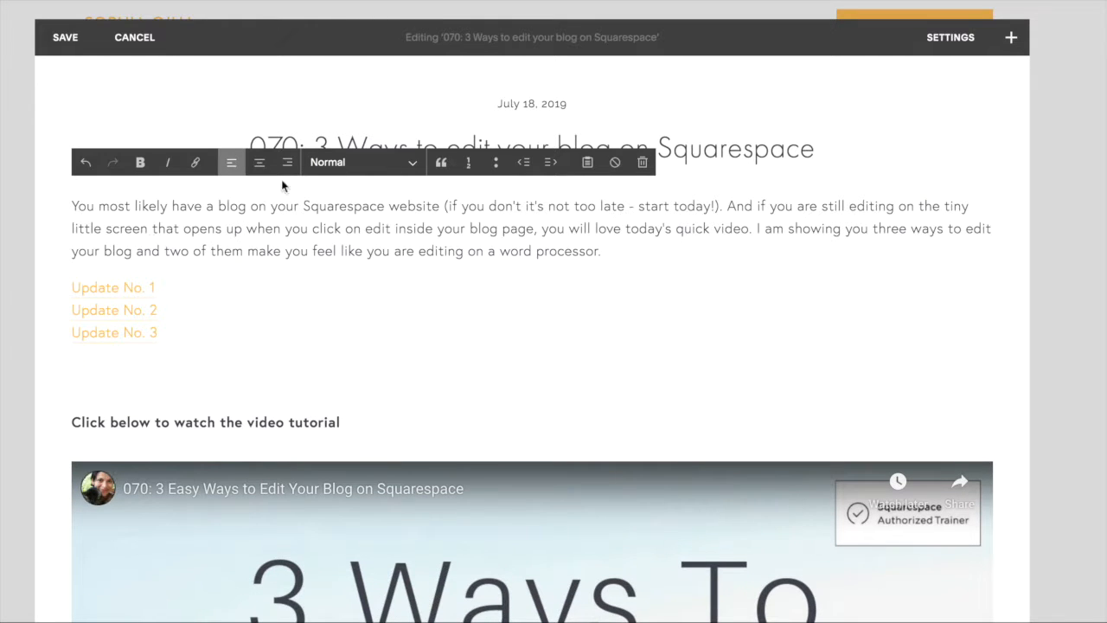
left_click(57, 401)
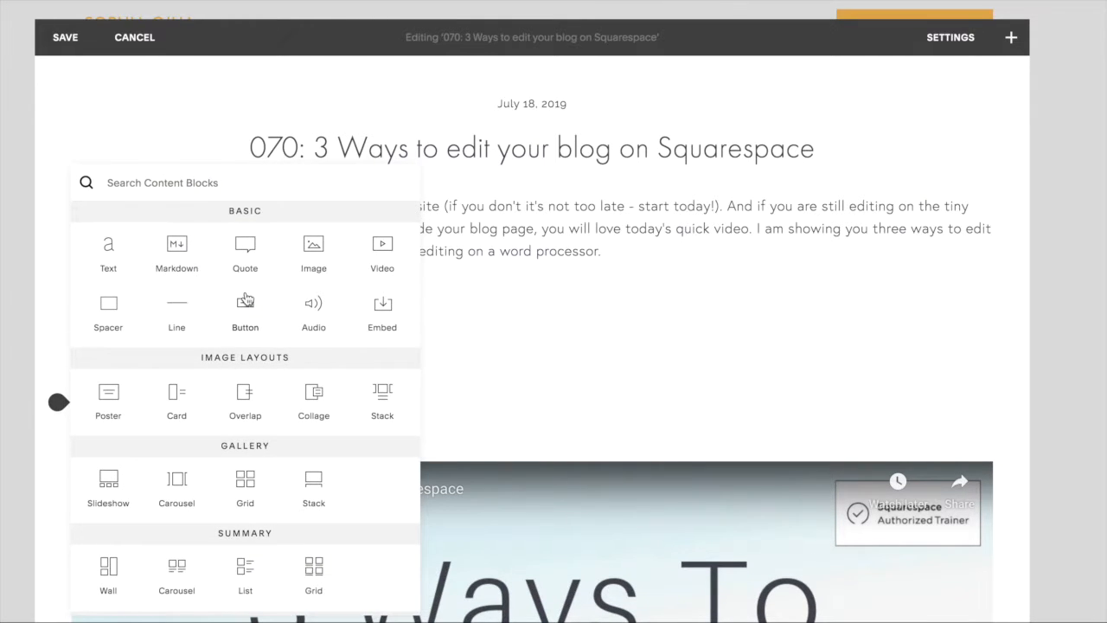
left_click(245, 307)
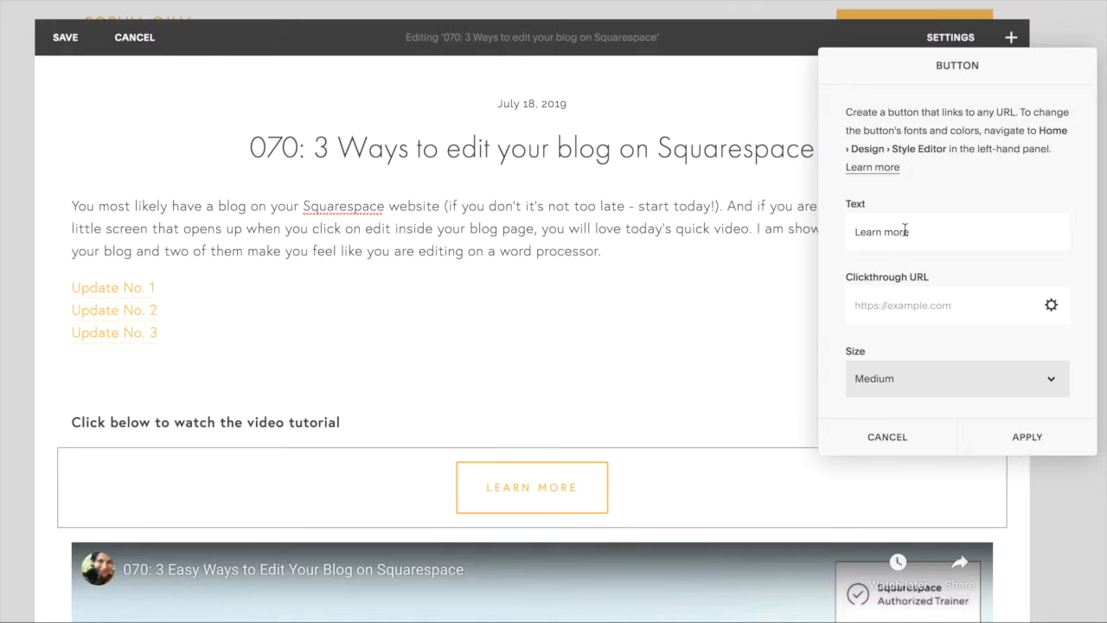
Label the button 'Update No. 1' linking to #No.1, apply it and start moving it up
triple_click(905, 231)
type("Update N")
type("o. 1")
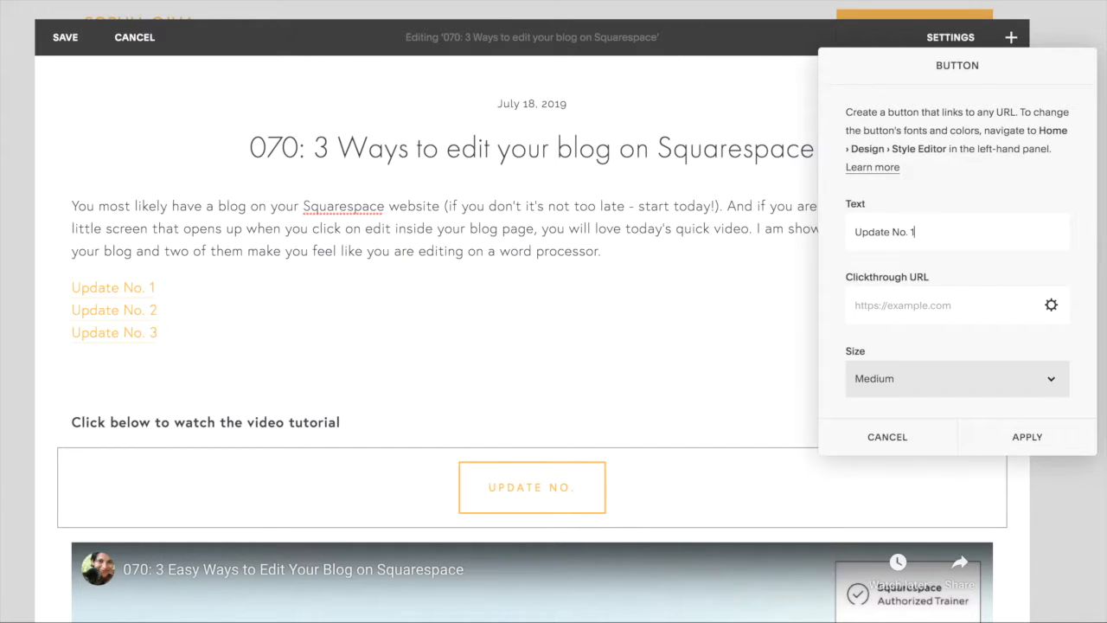
left_click(933, 304)
type("#No.1")
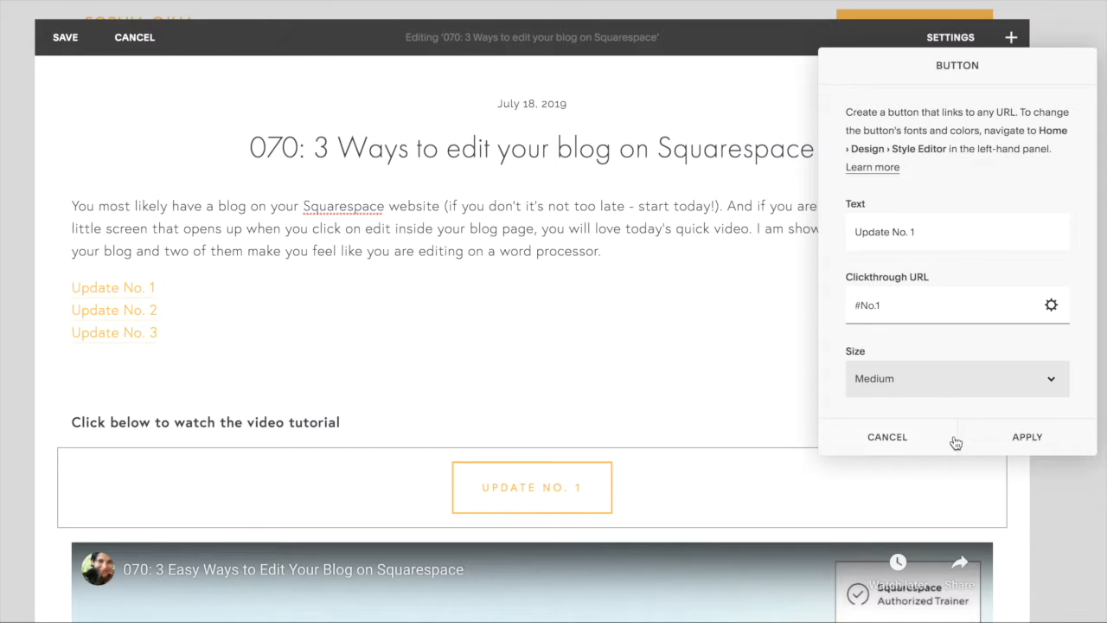
left_click(1027, 436)
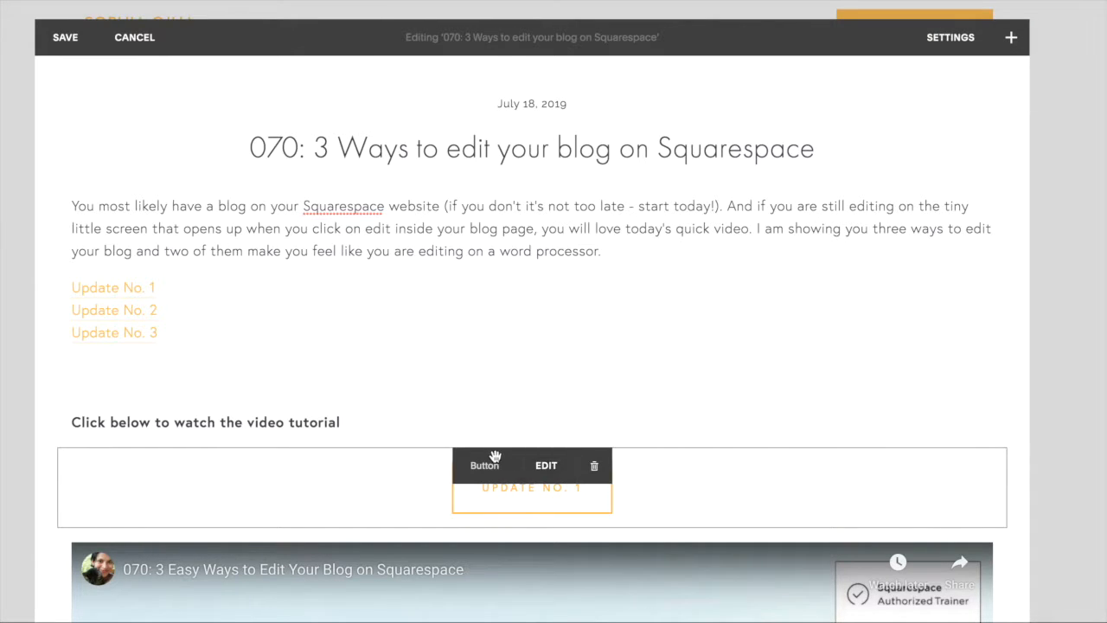
mouse_move(484, 465)
left_mouse_down()
mouse_move(309, 418)
mouse_move(375, 310)
left_mouse_up()
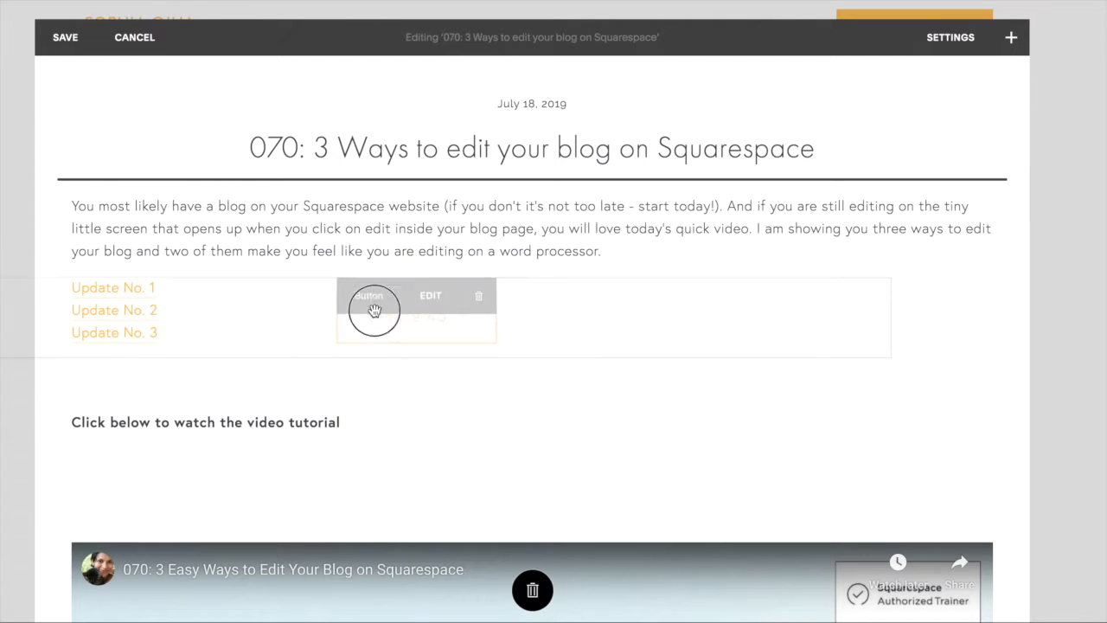
Reposition the Update No. 1 button and insert a Line block below the 'Click below' text
left_click_drag(375, 309, 362, 424)
left_click(362, 394)
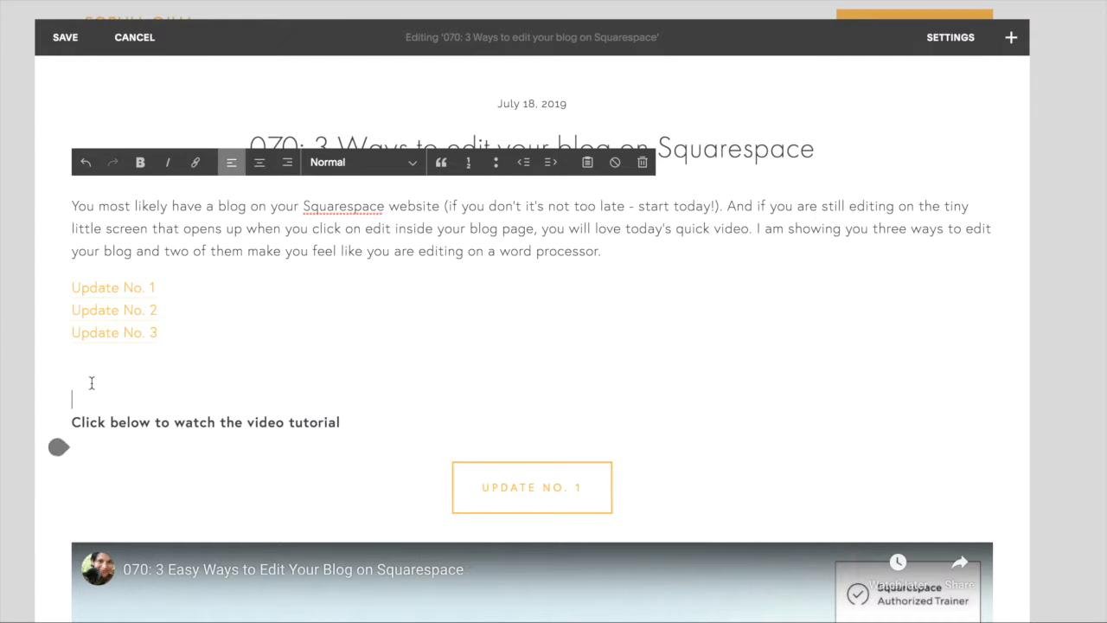
left_click(58, 446)
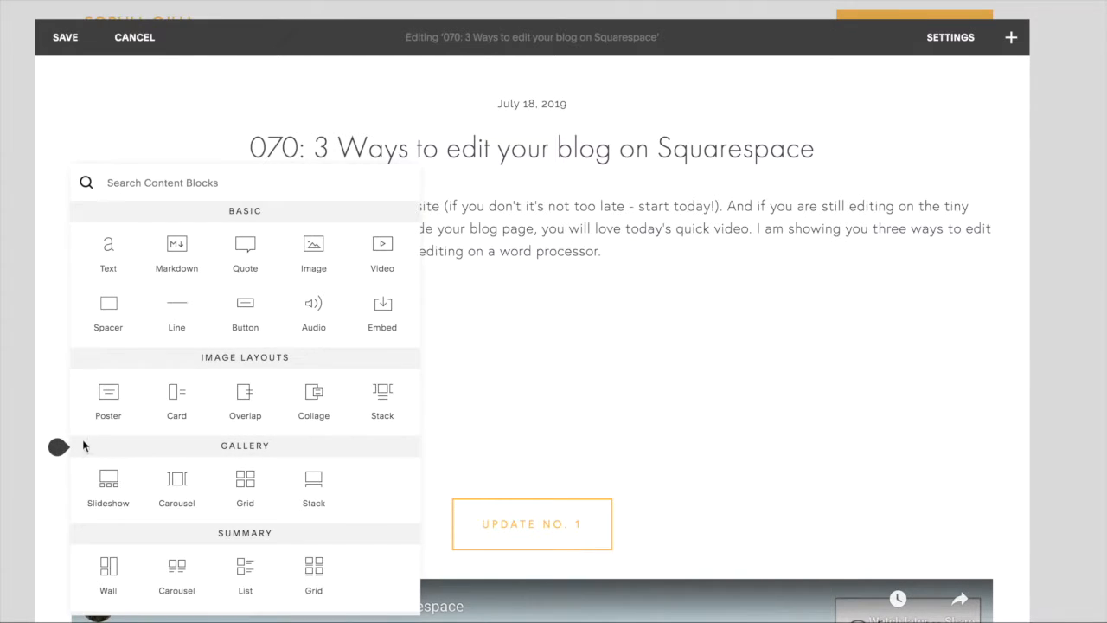
left_click(176, 312)
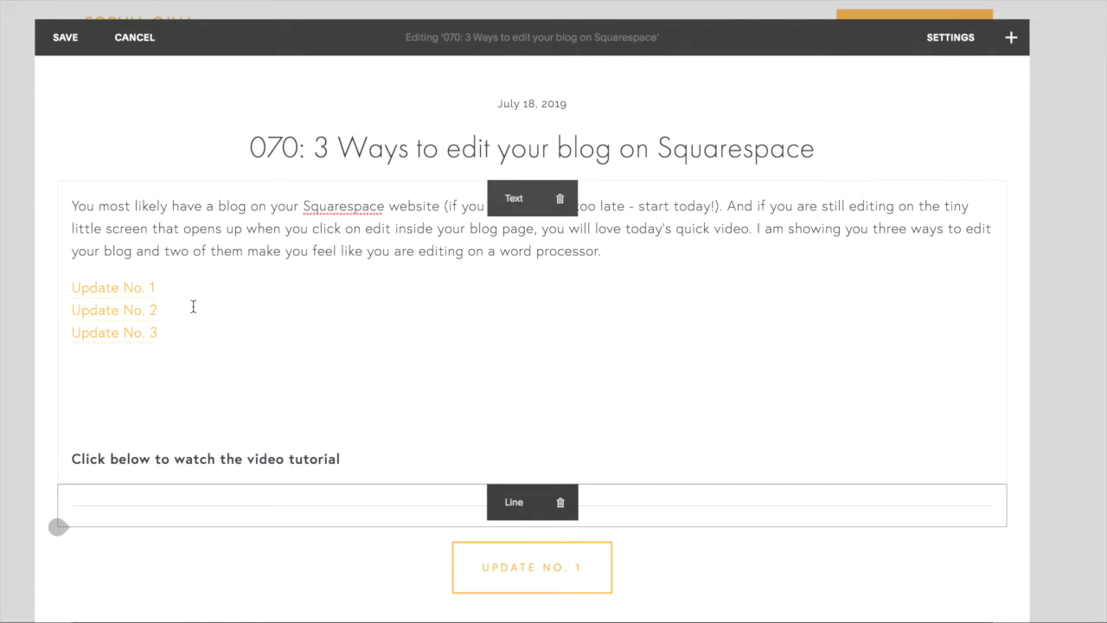
Move the Update No. 1 button above the 'Click below' text and remove the stray Line block
left_click_drag(519, 528, 447, 414)
scroll(411, 517, "down", 3)
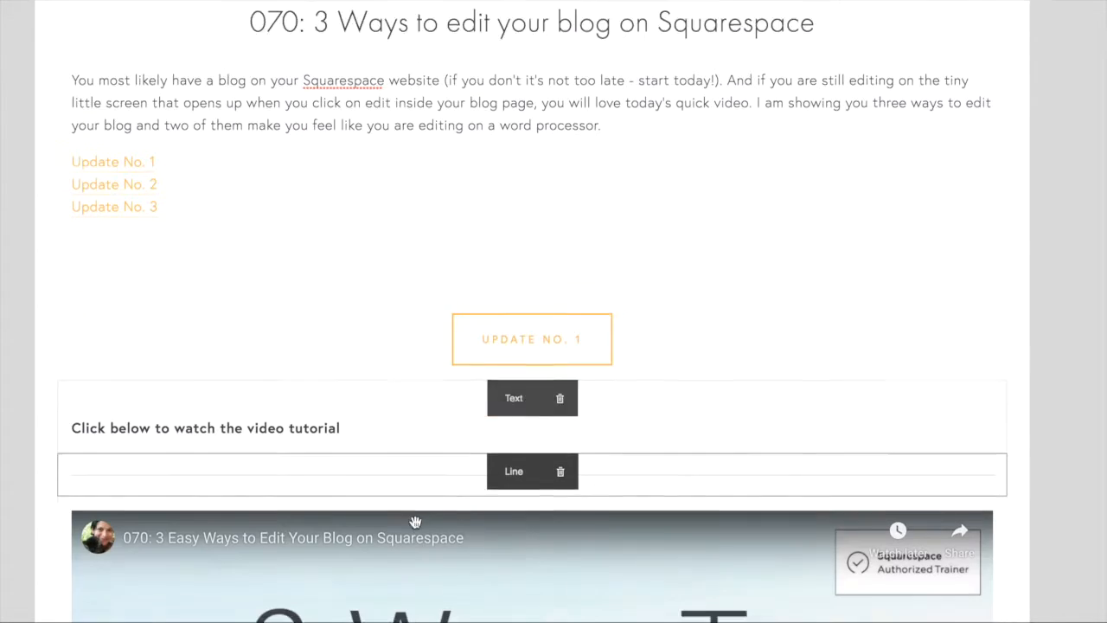
left_click(563, 444)
left_click(638, 506)
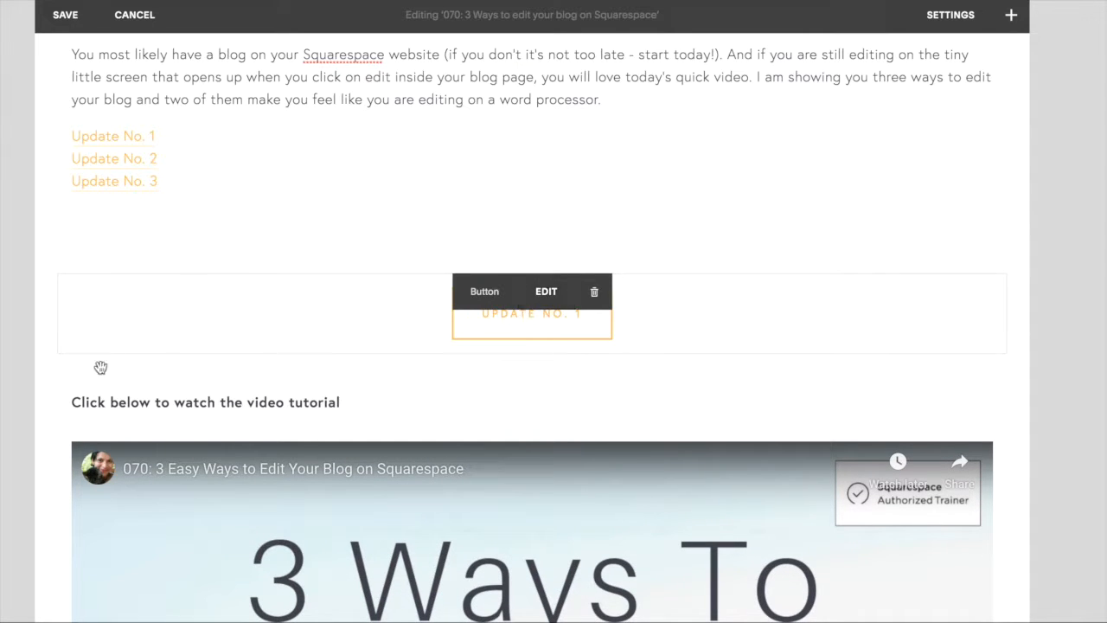
Add a second button labelled Update No. 2 linking to #No.2, medium size, left-aligned
left_click(57, 355)
left_click(245, 275)
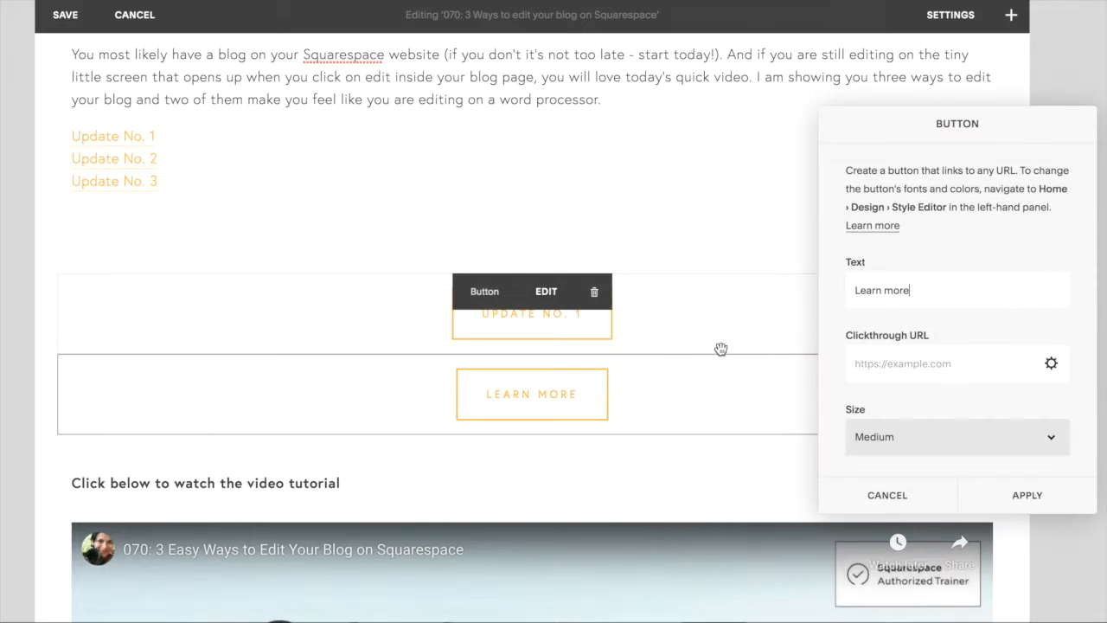
double_click(923, 290)
type("Up")
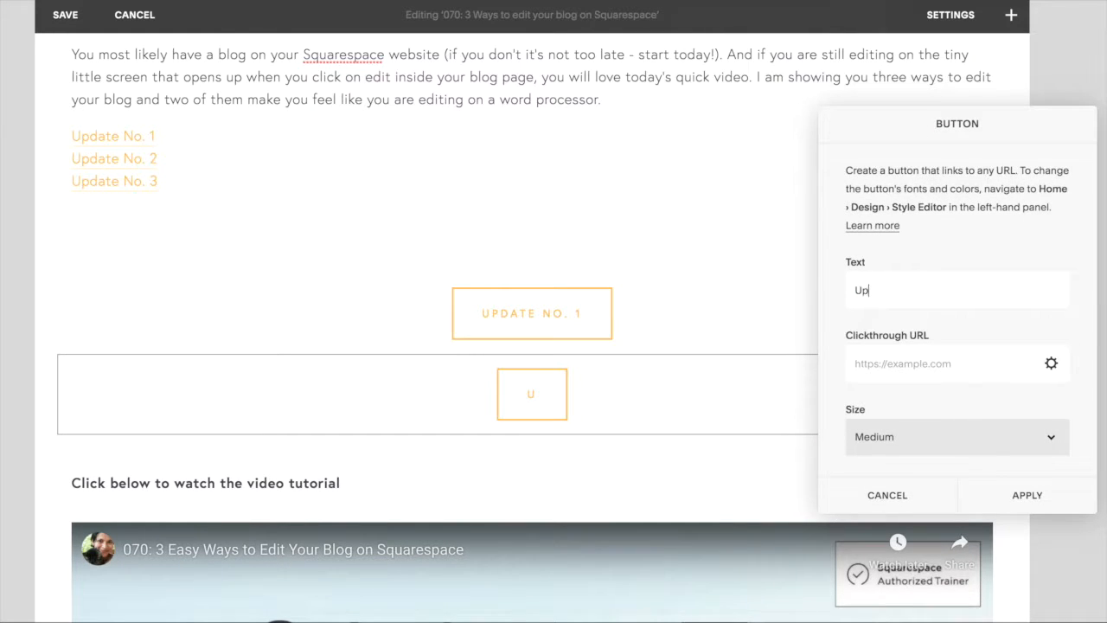
type("date No")
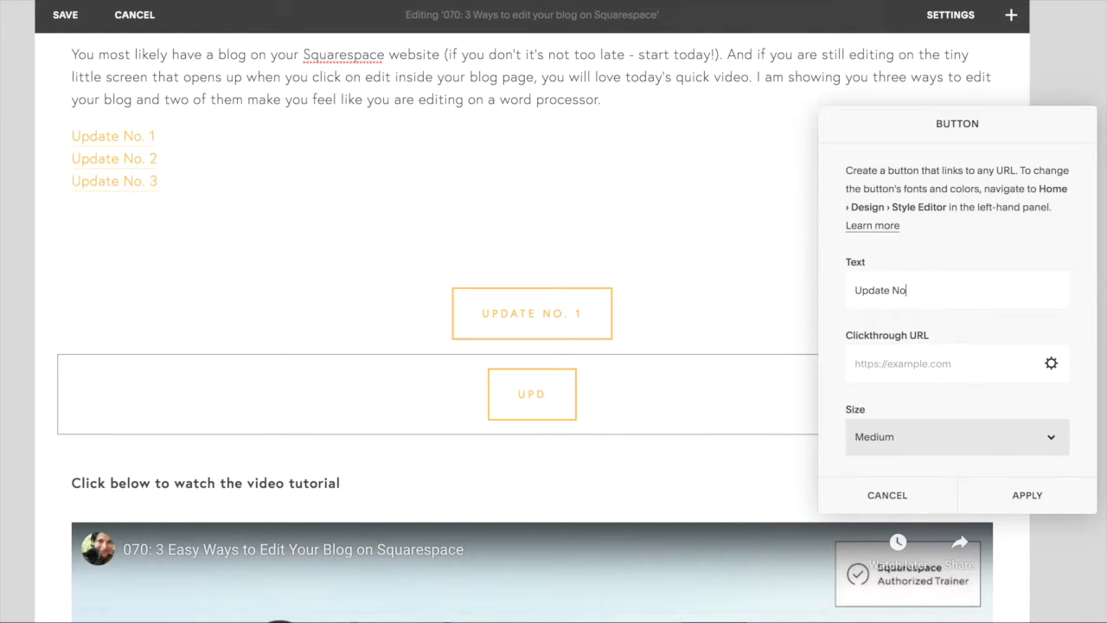
type(". 2")
left_click(936, 364)
type("#No.1")
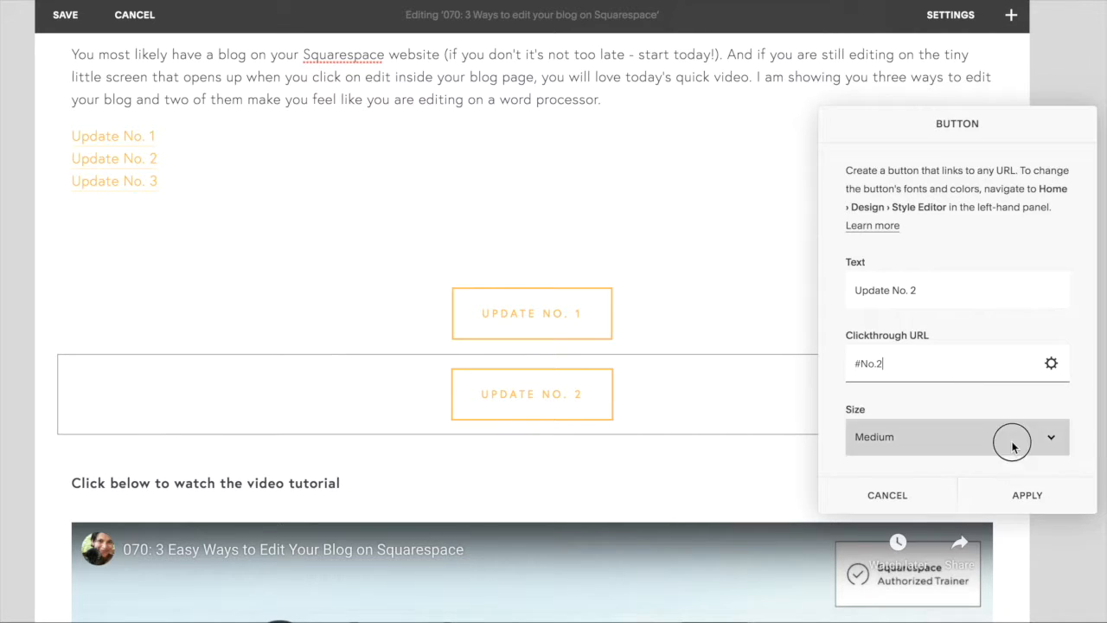
left_click(1011, 436)
left_click(1011, 436)
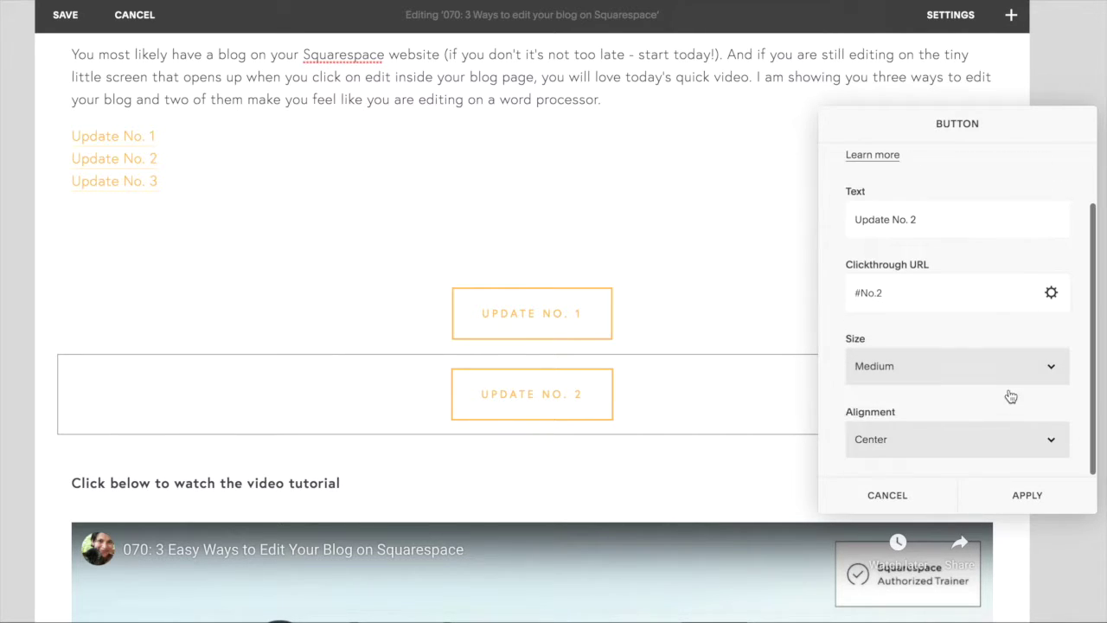
left_click(1008, 439)
left_click(1005, 422)
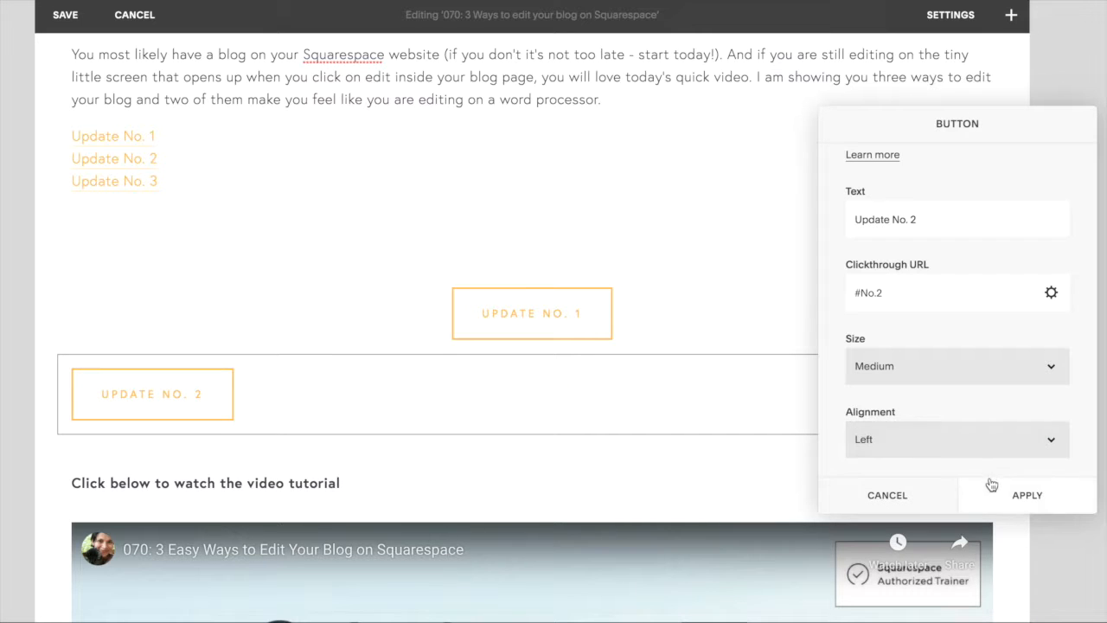
left_click(1027, 495)
Change the Update No. 1 button's alignment to Left and apply it
left_click(552, 292)
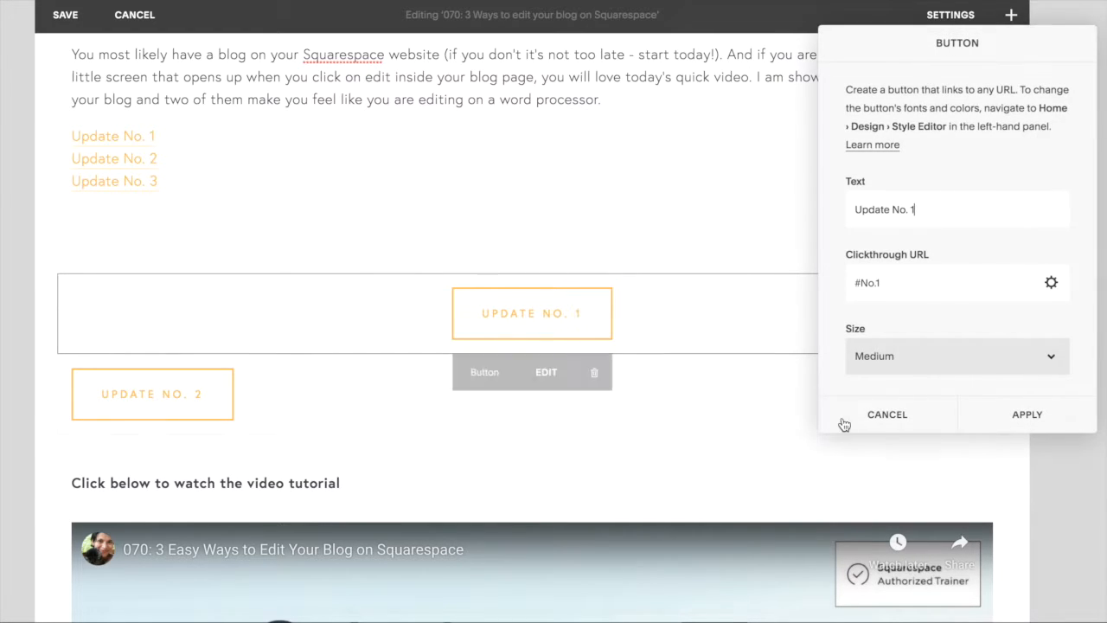
scroll(892, 366, "down", 2)
left_click(892, 364)
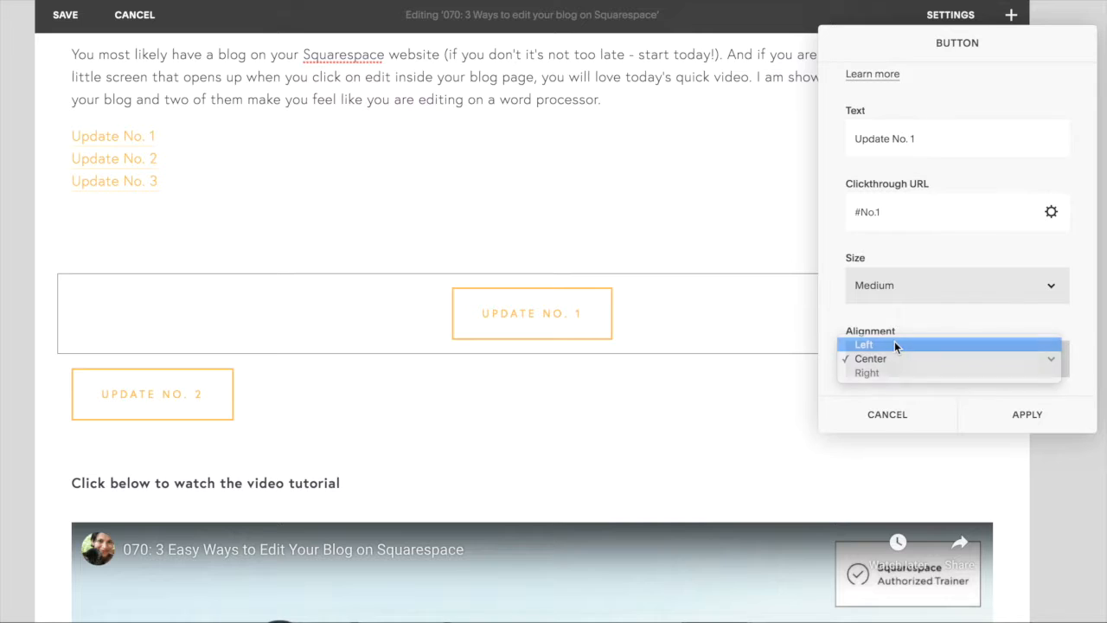
left_click(895, 345)
left_click(1027, 413)
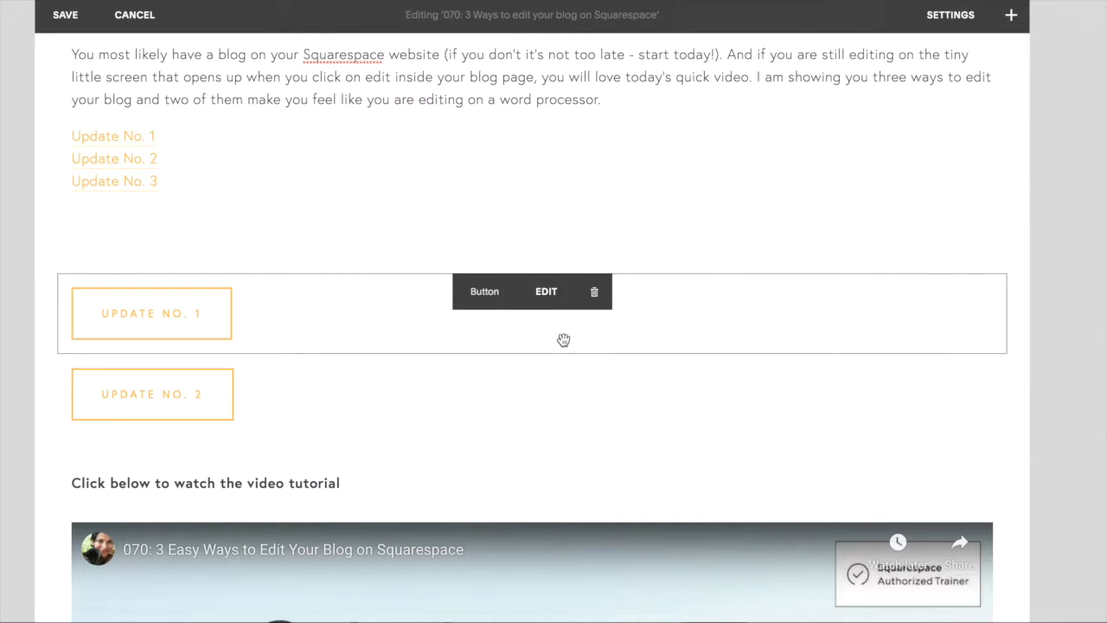
scroll(563, 342, "down", 1)
Add a third button labelled Update No. 3 with clickthrough URL #No.3
left_click(59, 347)
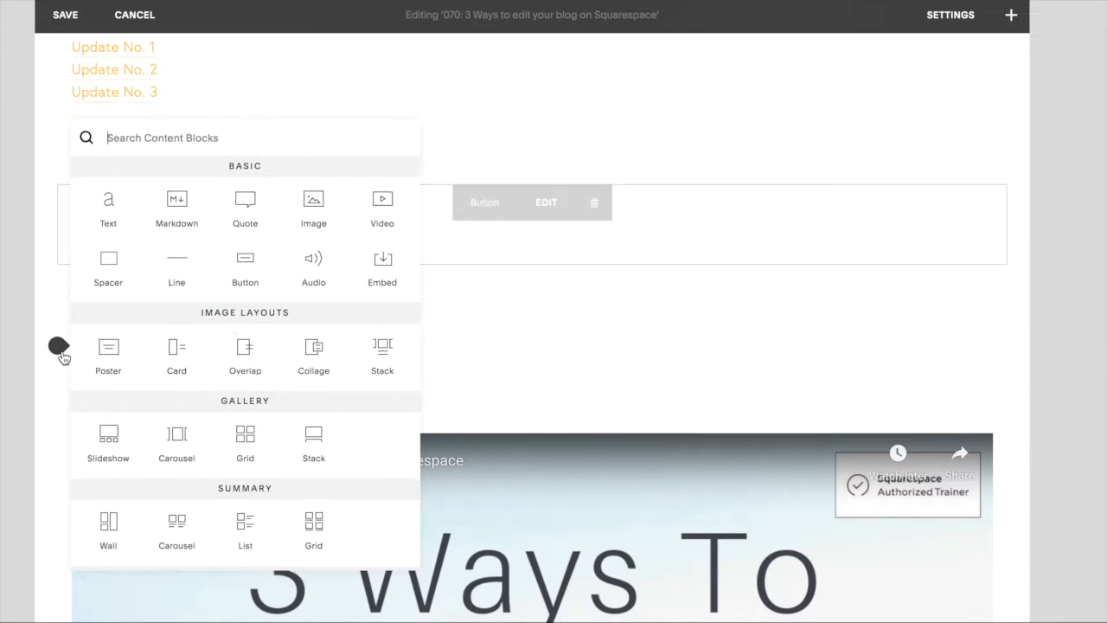
left_click(245, 268)
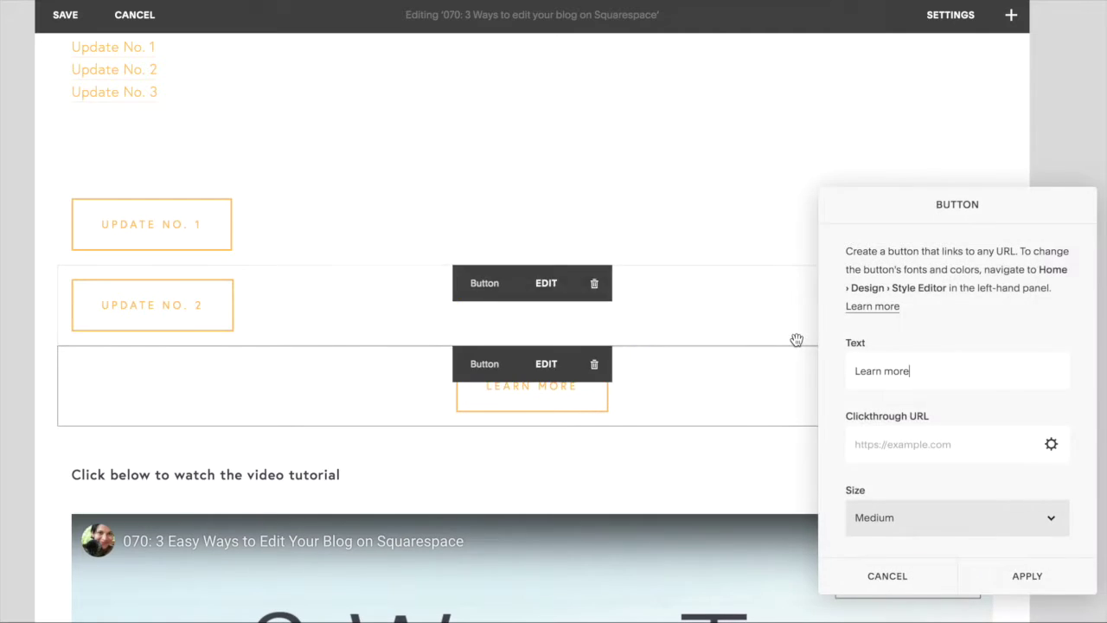
double_click(899, 371)
type("Update No. 3")
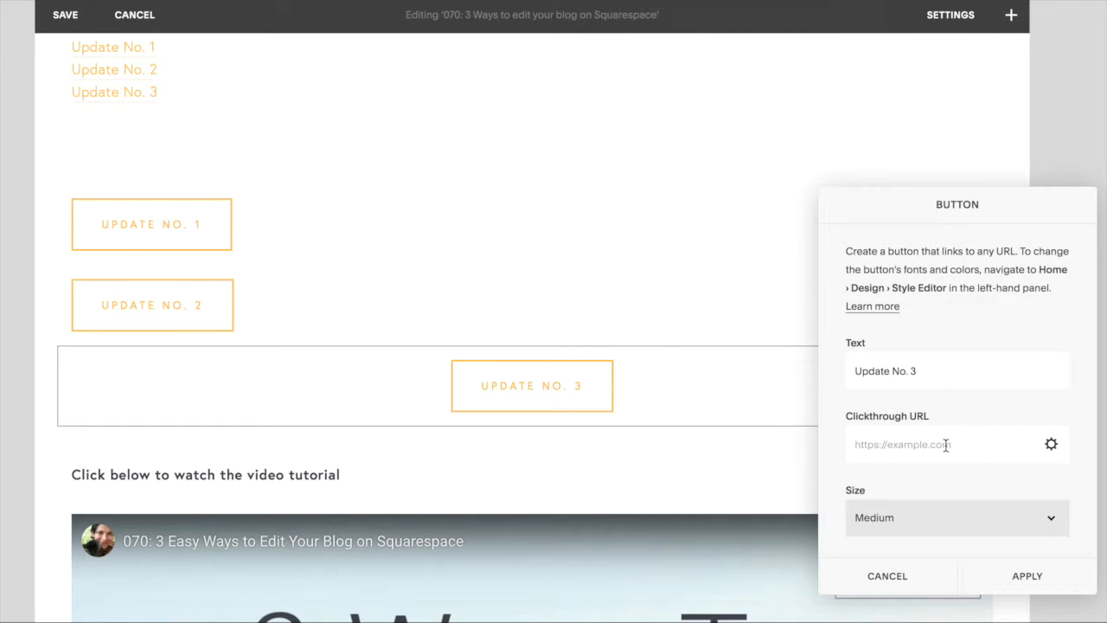
left_click(944, 445)
type("#No.1")
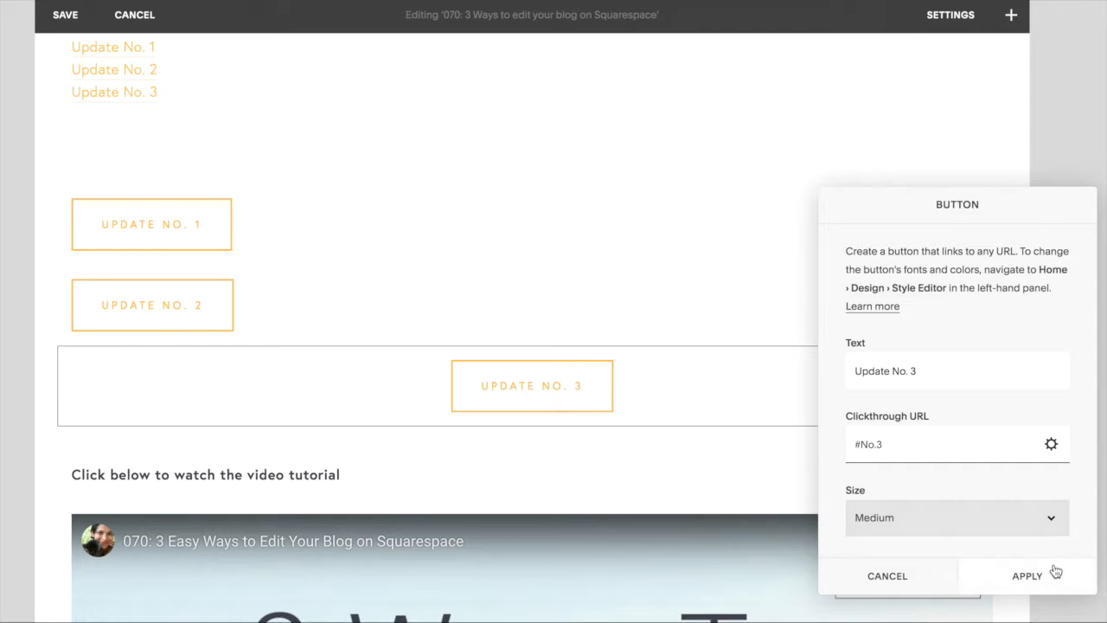
left_click(1028, 575)
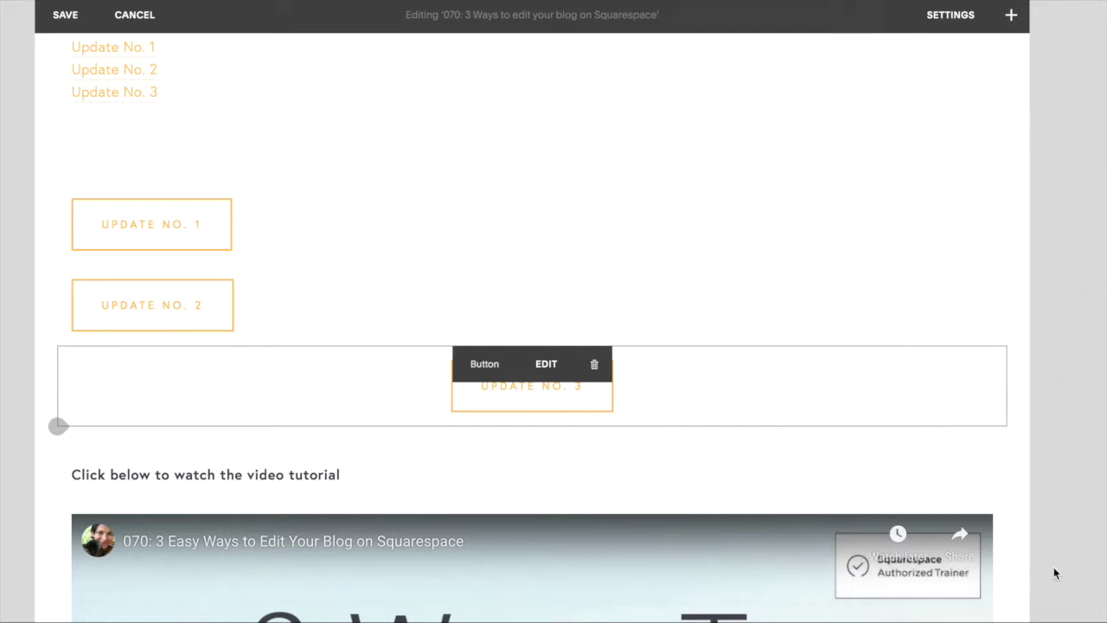
Left-align the Update No. 3 button, then move Update No. 2 beside Update No. 1
left_click(546, 364)
scroll(917, 450, "down", 2)
left_click(918, 530)
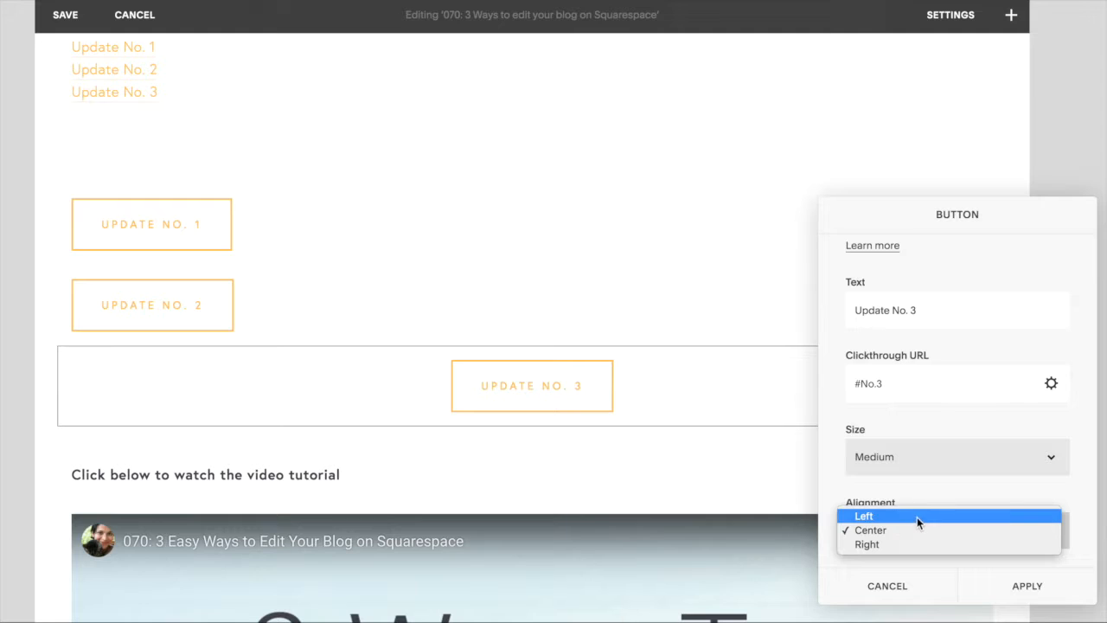
left_click(917, 517)
left_click(1004, 586)
mouse_move(482, 298)
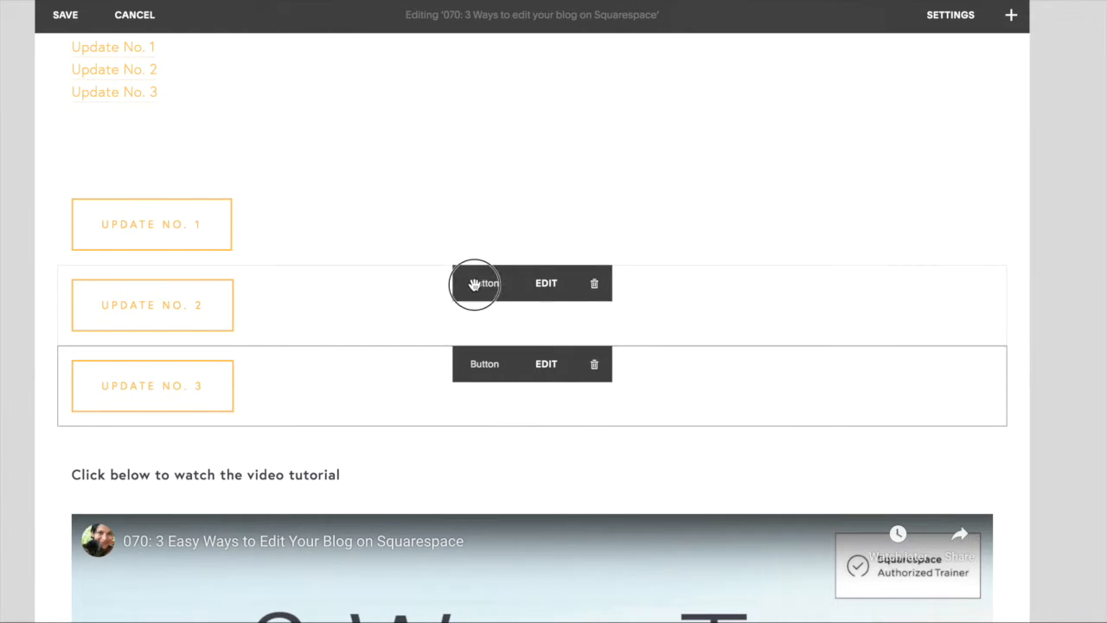
mouse_move(475, 283)
left_mouse_down()
mouse_move(911, 264)
mouse_move(932, 216)
left_mouse_up()
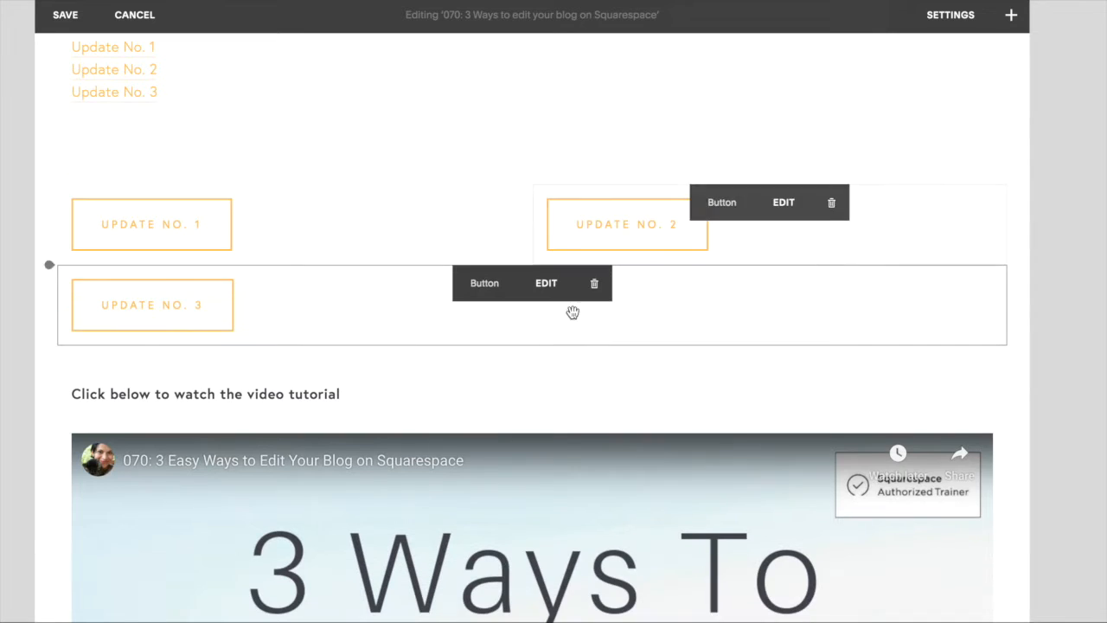
Put Update No. 3 in the row's third column, save the post and return to the Pages list
left_click_drag(497, 283, 995, 201)
left_click(694, 297)
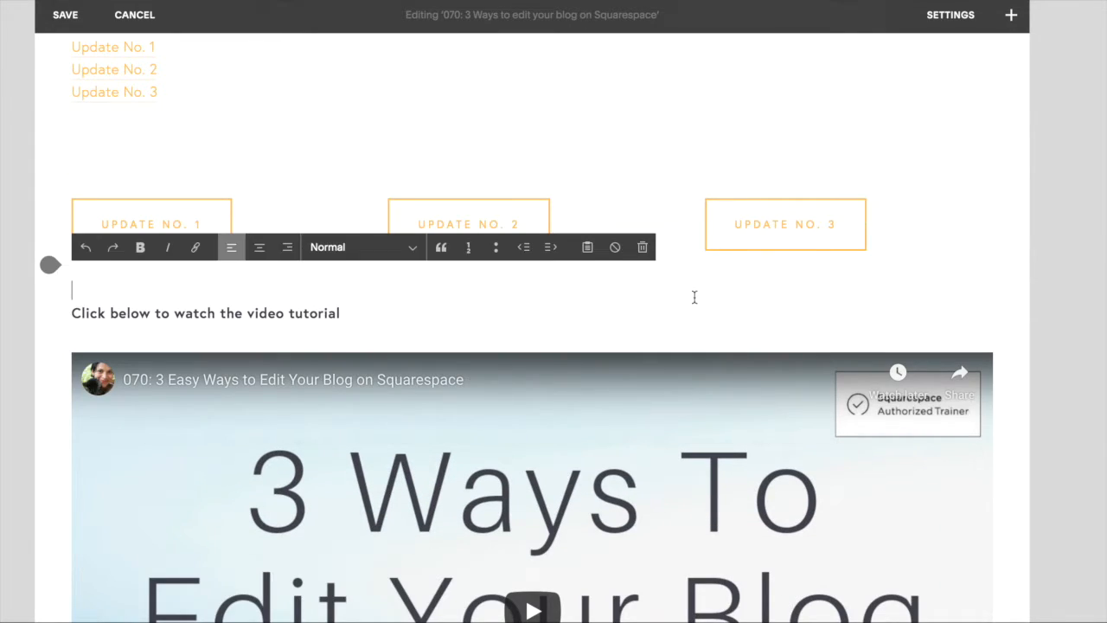
left_click(65, 14)
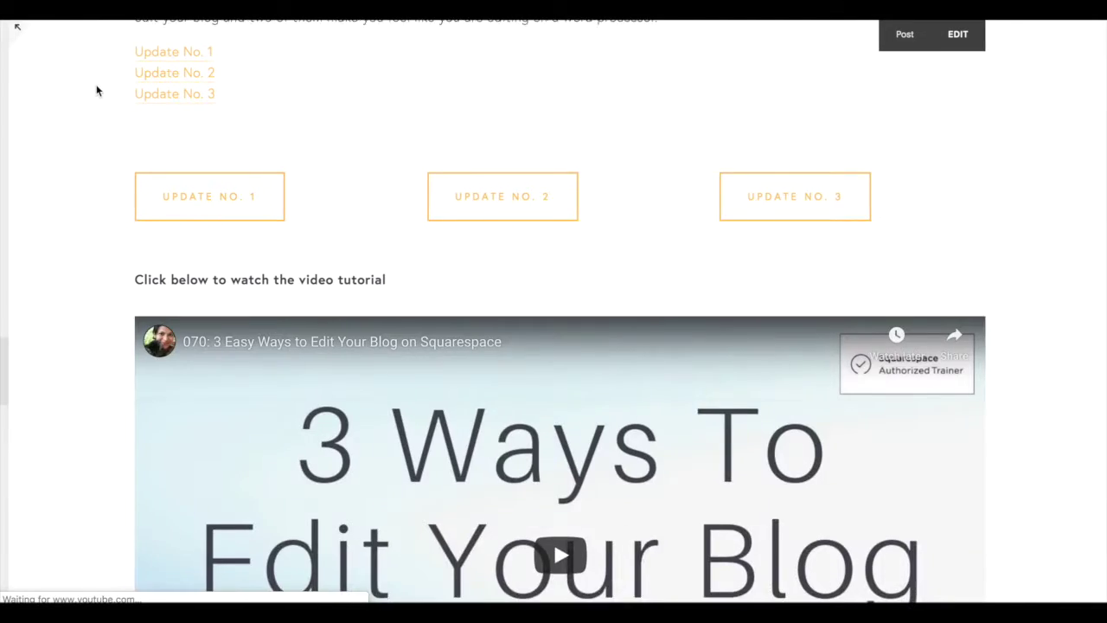
left_click(108, 43)
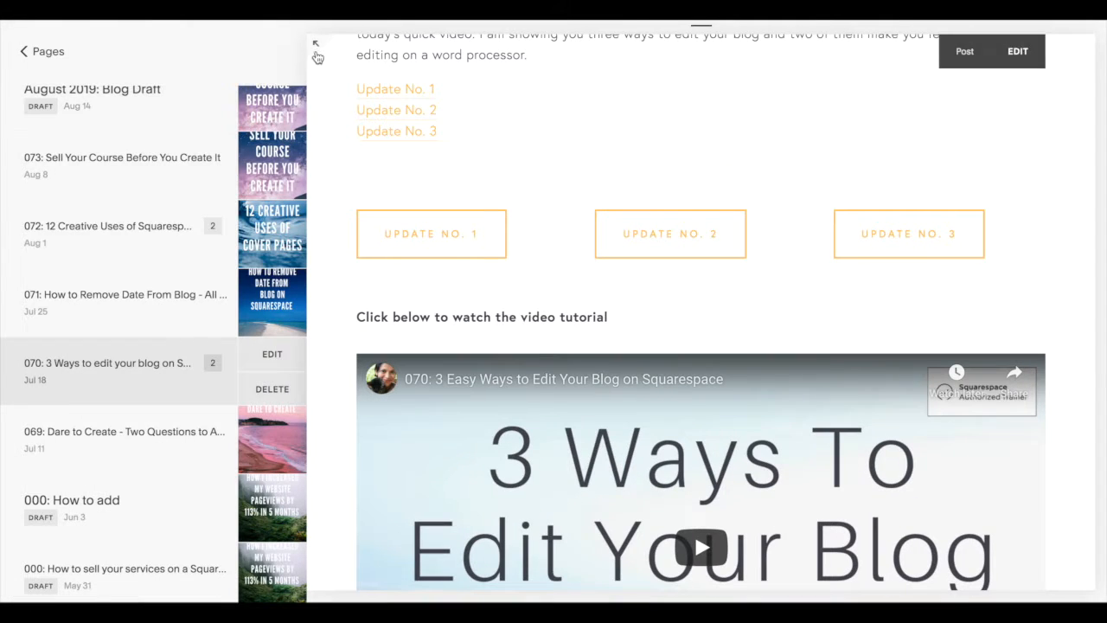
Preview the live post full-width and confirm Update No. 1, 2 and 3 each jump to their sections
left_click(320, 46)
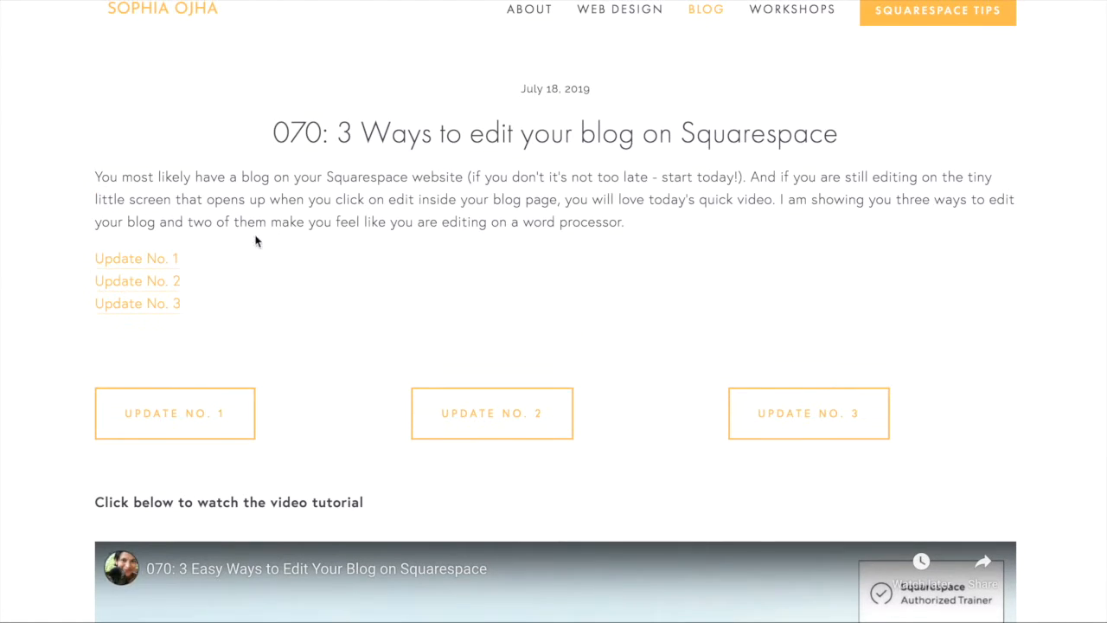
left_click(179, 415)
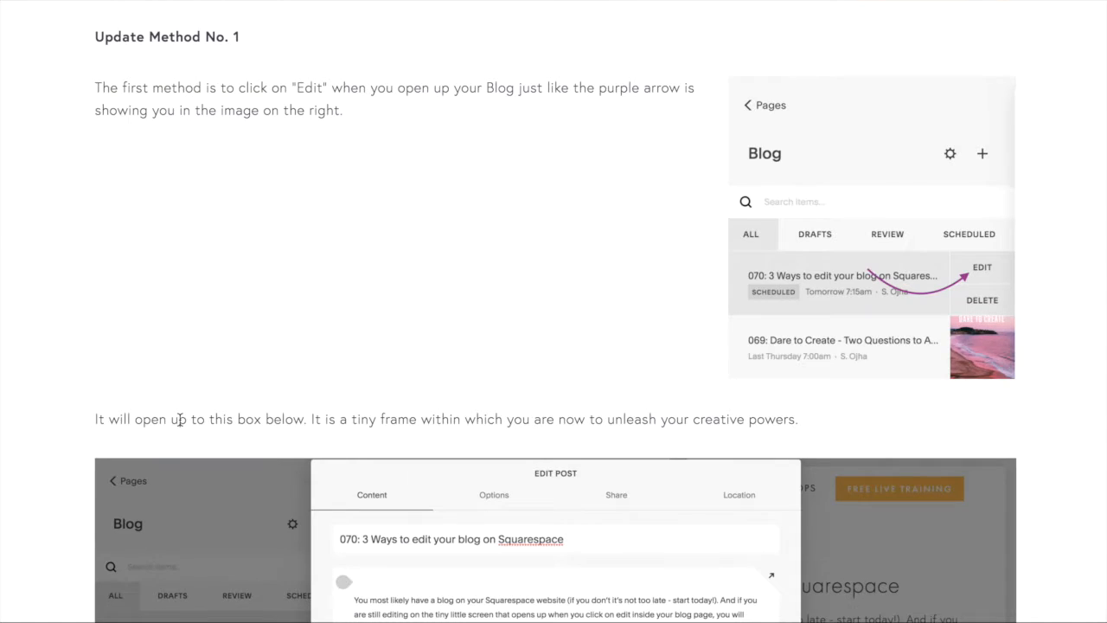
scroll(568, 303, "up", 10)
scroll(553, 294, "up", 5)
scroll(554, 260, "down", 3)
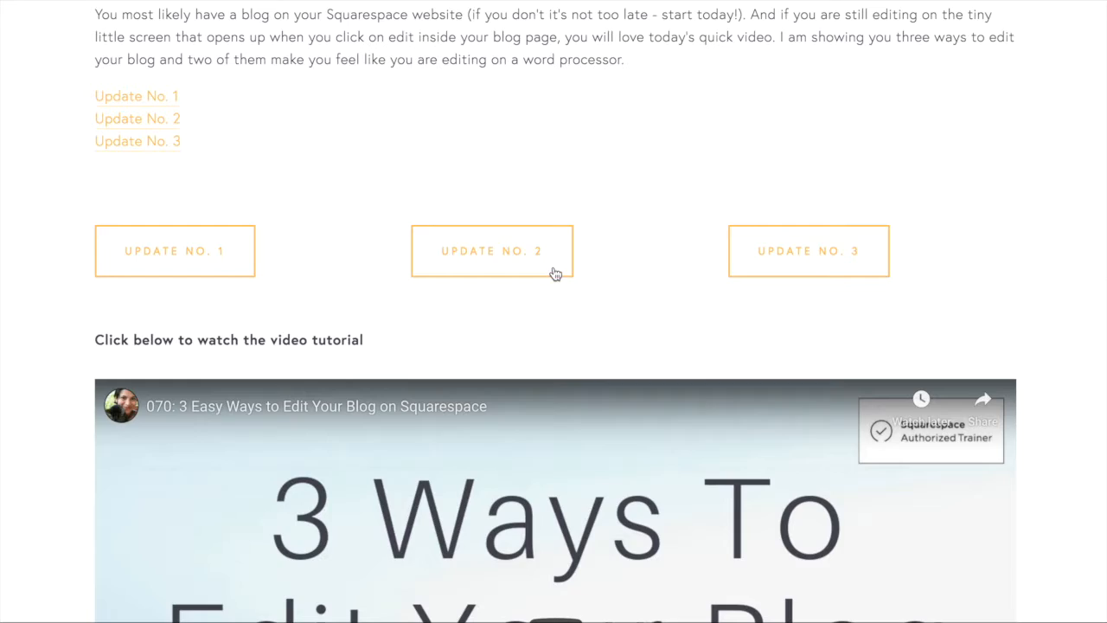
left_click(537, 250)
scroll(536, 250, "up", 10)
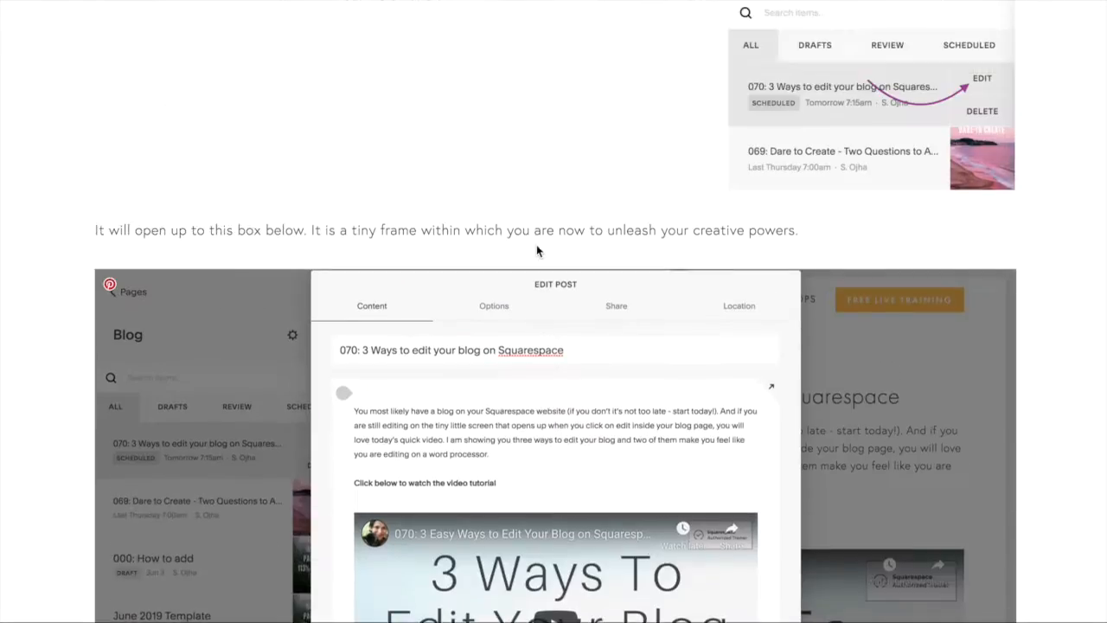
scroll(537, 250, "up", 5)
scroll(537, 250, "up", 10)
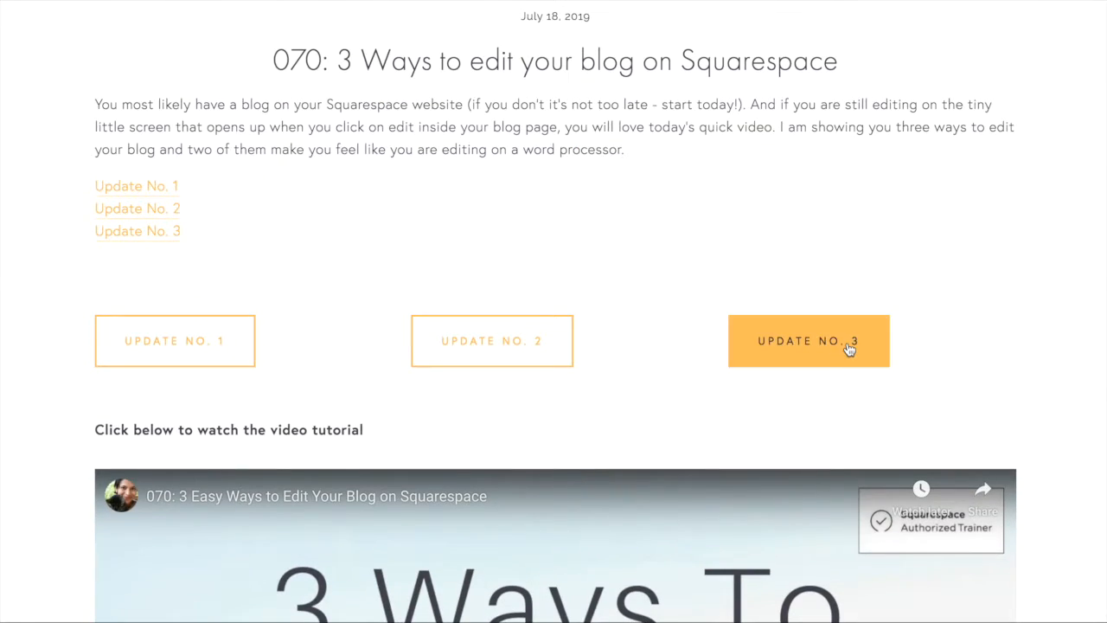
left_click(796, 338)
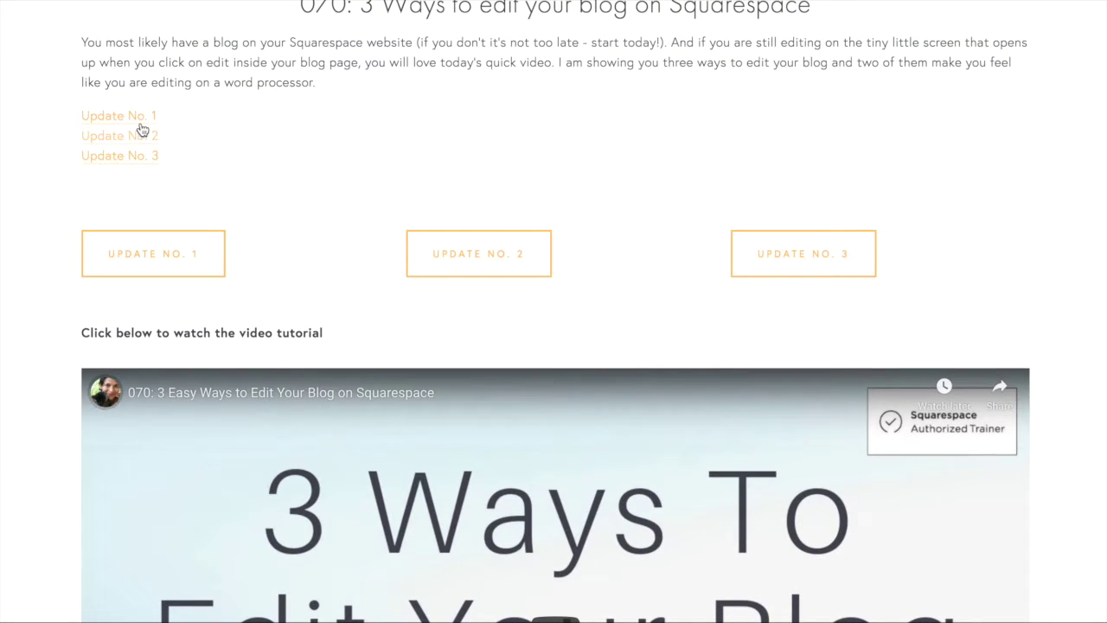
left_click(139, 121)
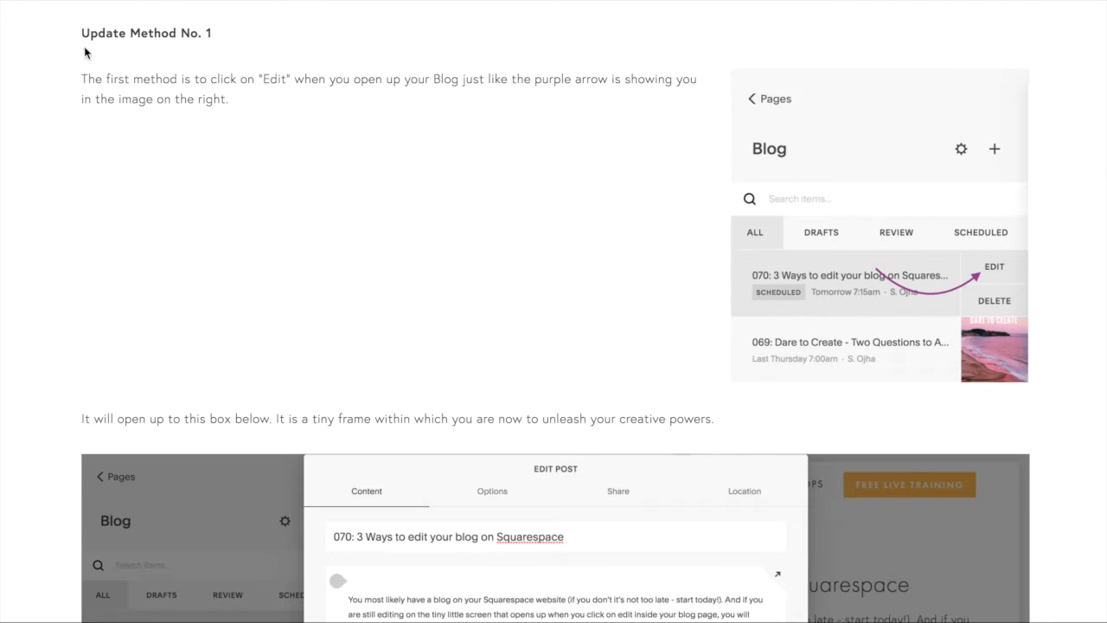
left_click_drag(84, 33, 279, 38)
left_click(280, 38)
key("Home")
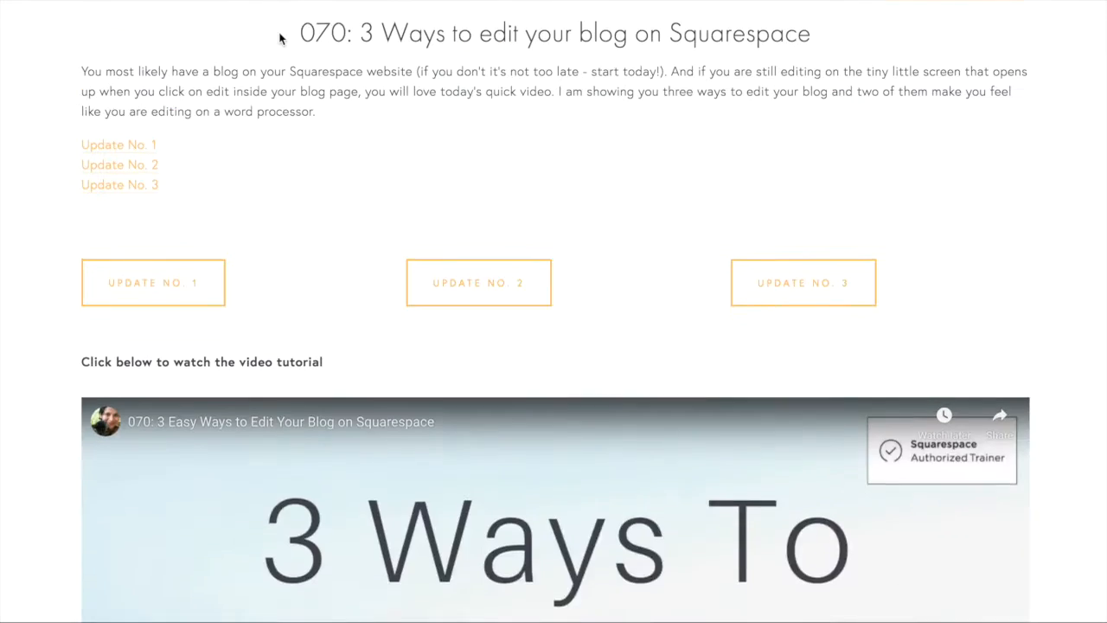
left_click(478, 401)
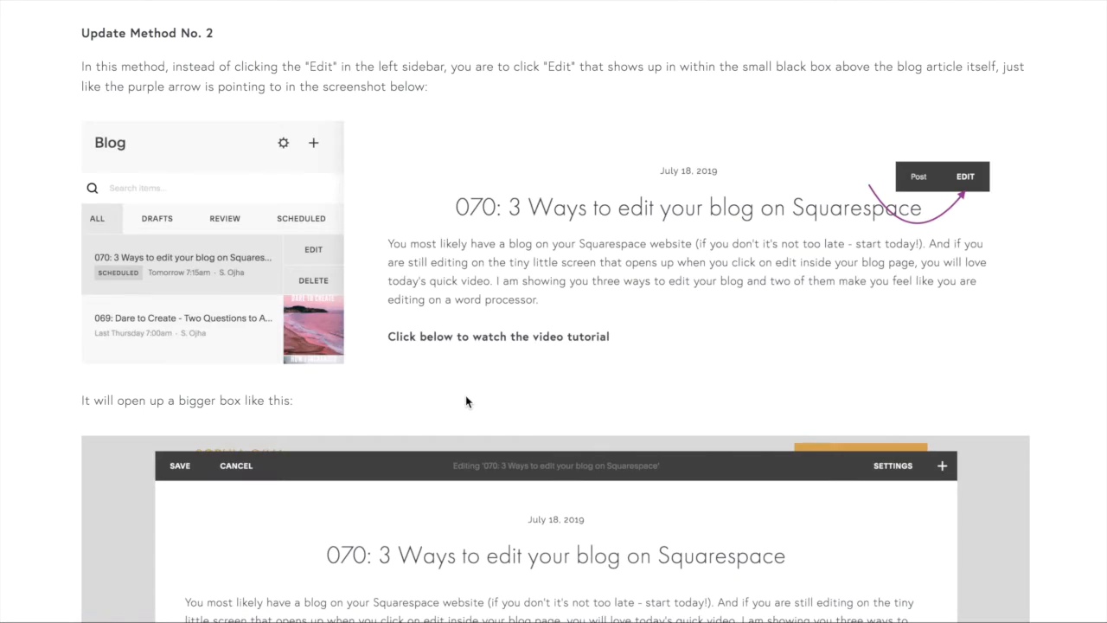
scroll(466, 395, "up", 10)
scroll(466, 396, "up", 10)
scroll(465, 395, "up", 5)
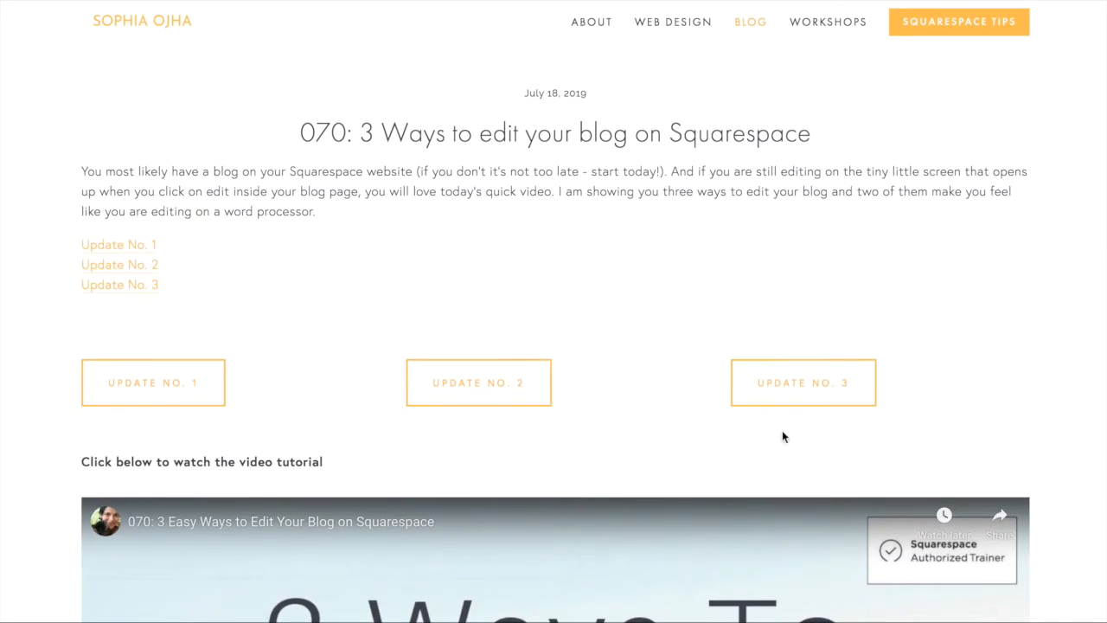
left_click(803, 382)
scroll(813, 393, "up", 3)
scroll(814, 394, "down", 8)
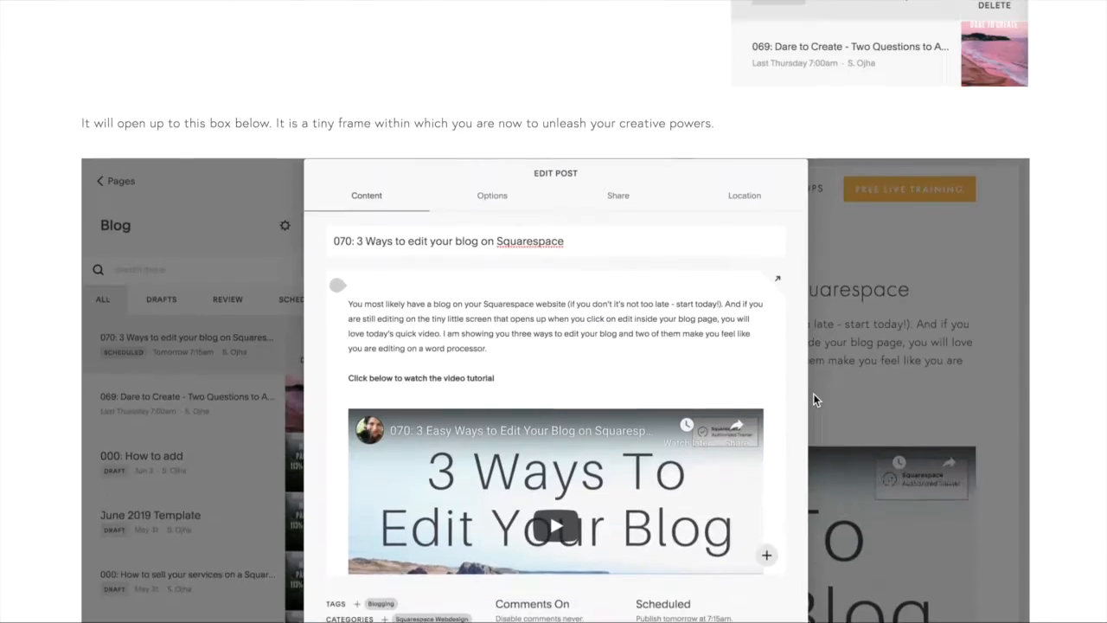
scroll(813, 394, "up", 2)
scroll(813, 394, "up", 8)
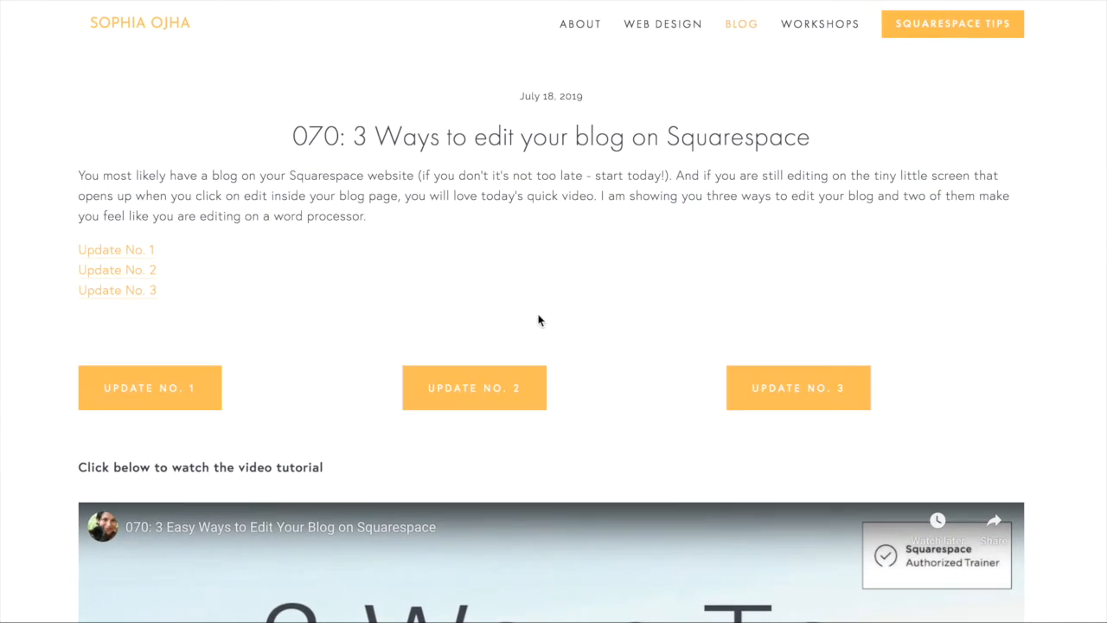